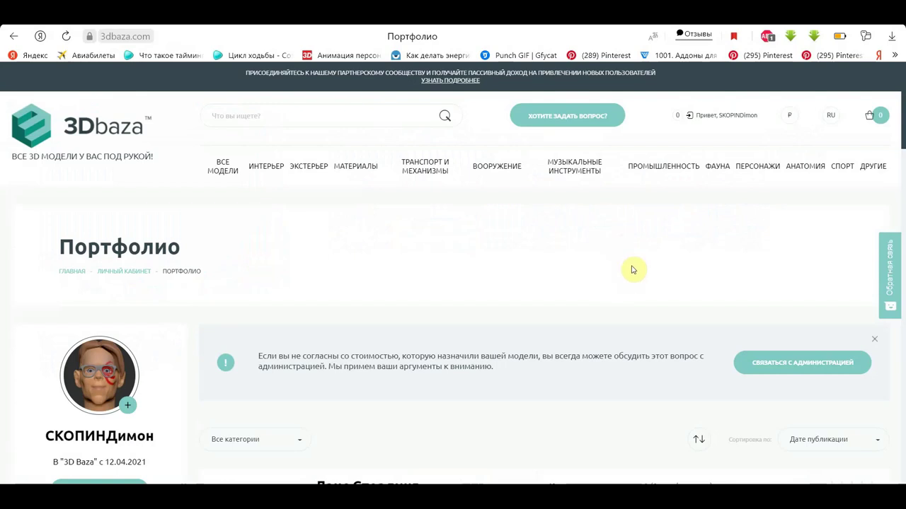
- Scroll through the current portfolio page, briefly selecting then deselecting the Труп невесты model title
scroll(634, 270, "down", 3)
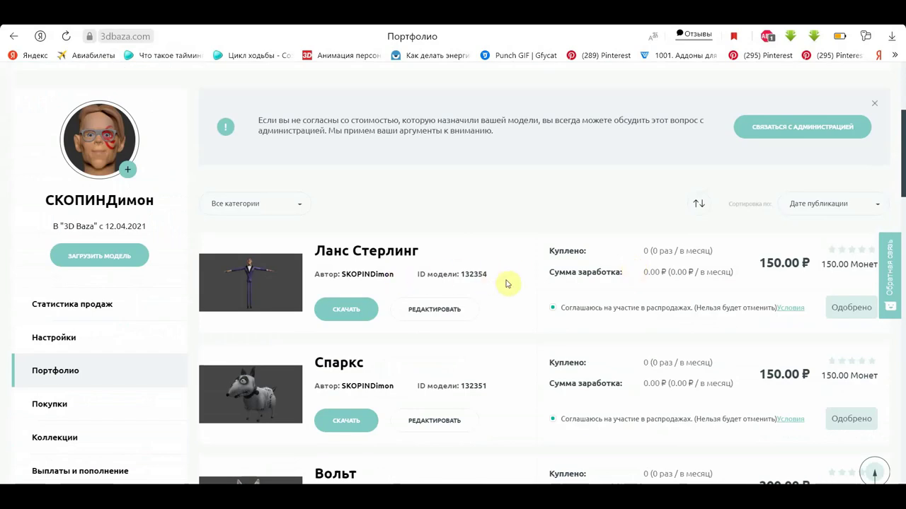
scroll(489, 290, "down", 1)
scroll(464, 263, "up", 5)
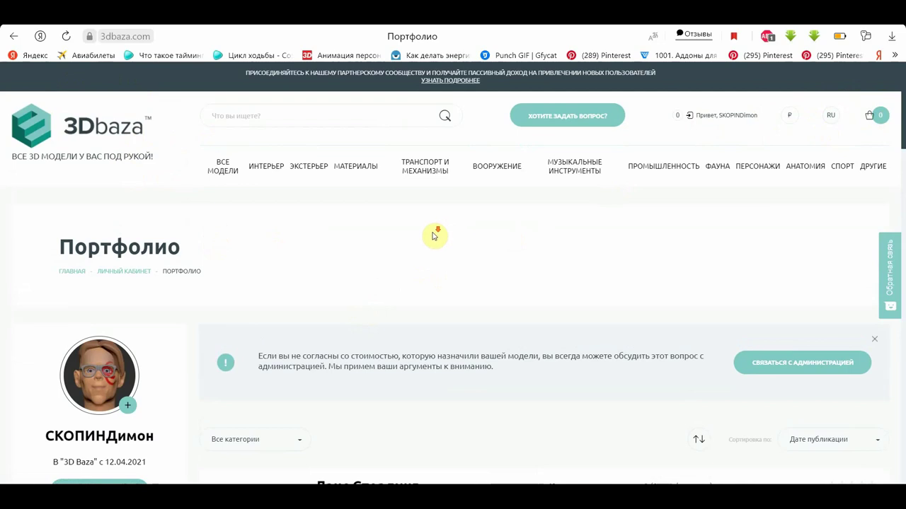
scroll(431, 237, "down", 3)
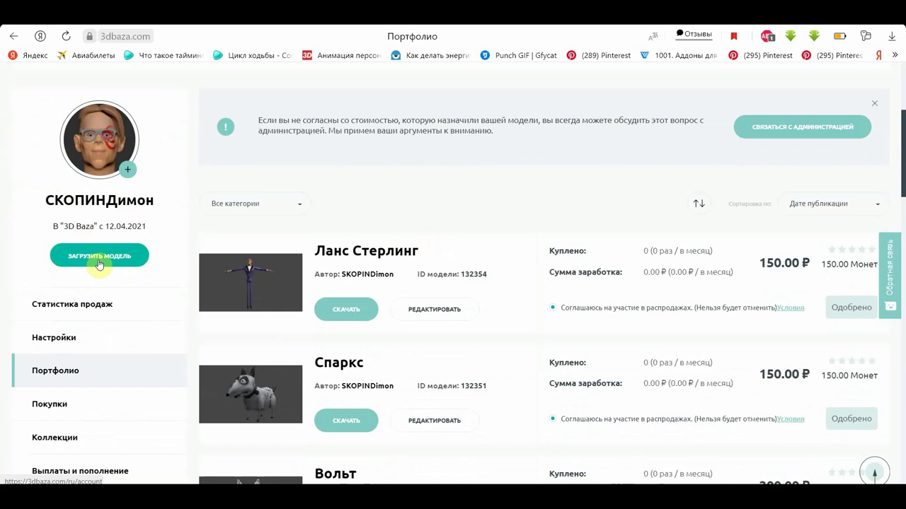
mouse_move(106, 260)
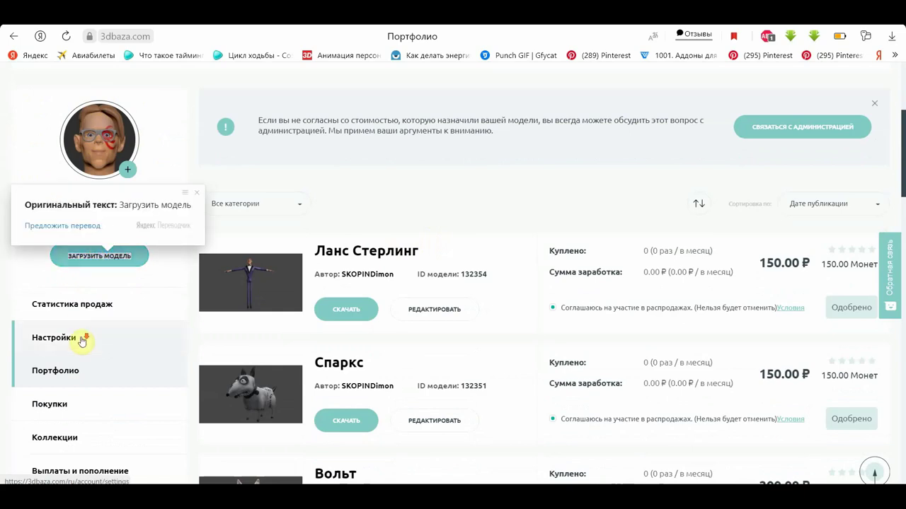
scroll(75, 337, "down", 2)
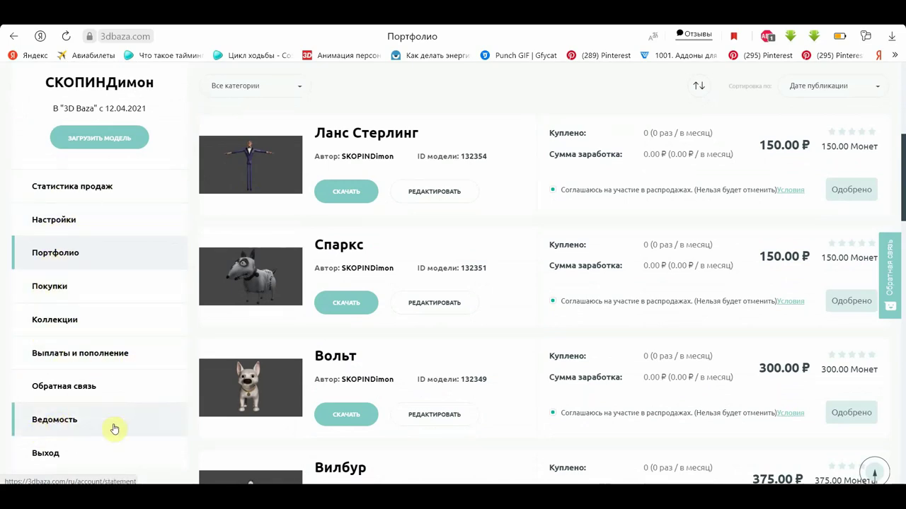
scroll(71, 453, "down", 2)
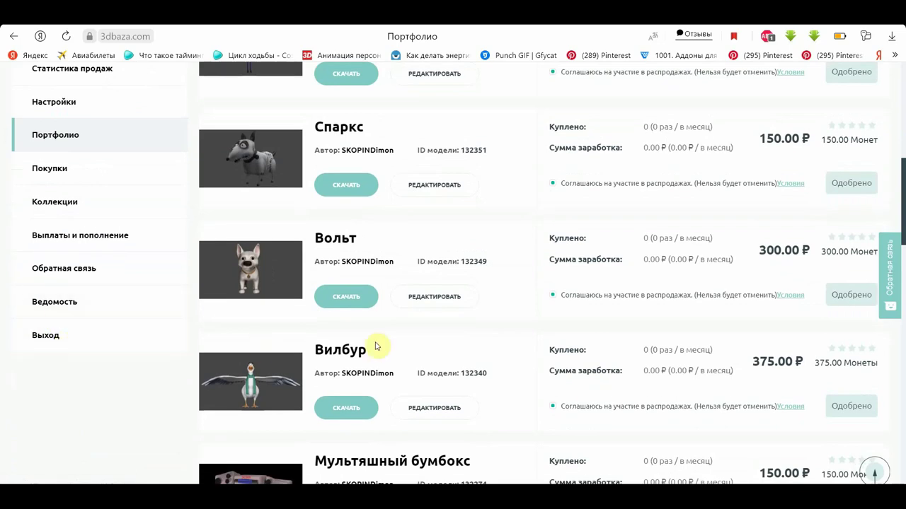
scroll(375, 346, "up", 4)
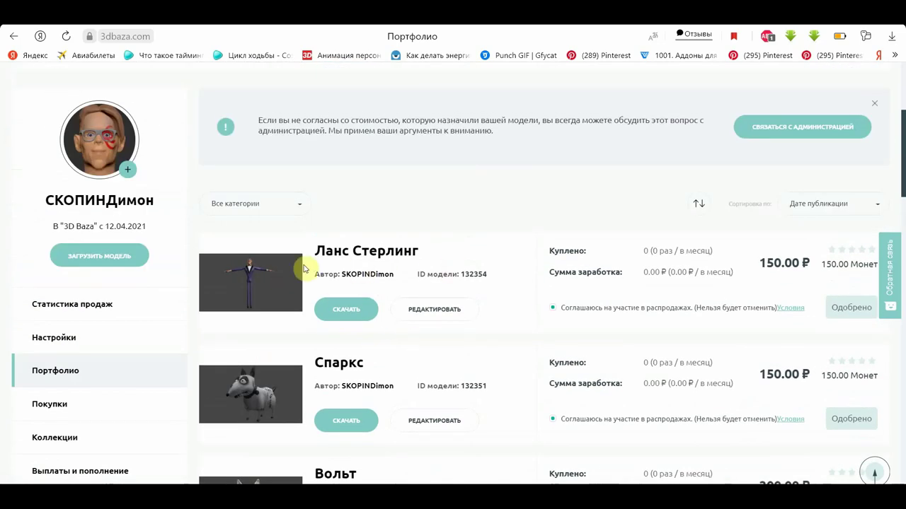
scroll(357, 272, "down", 3)
scroll(365, 303, "down", 2)
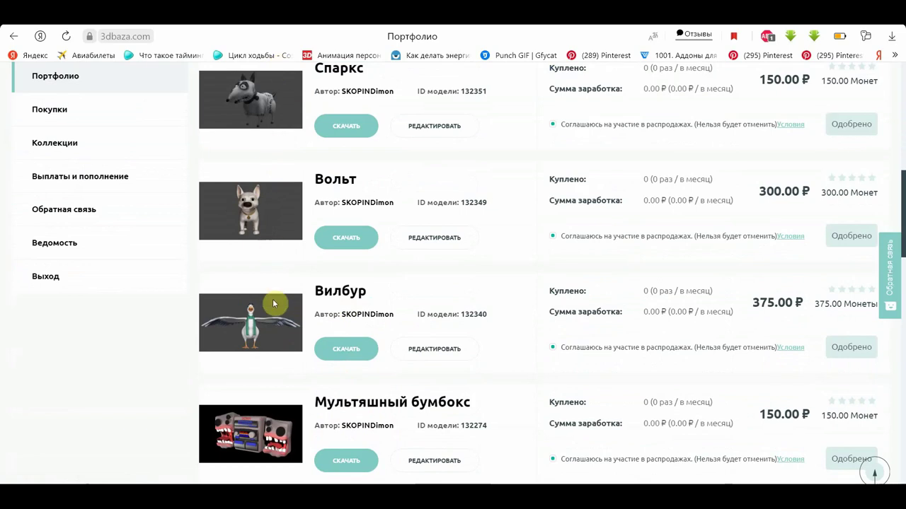
scroll(276, 364, "down", 3)
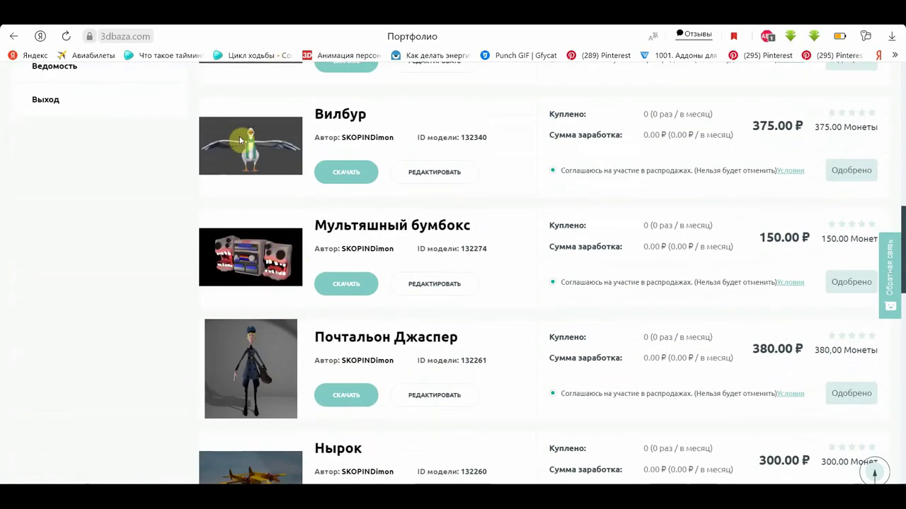
scroll(268, 243, "down", 2)
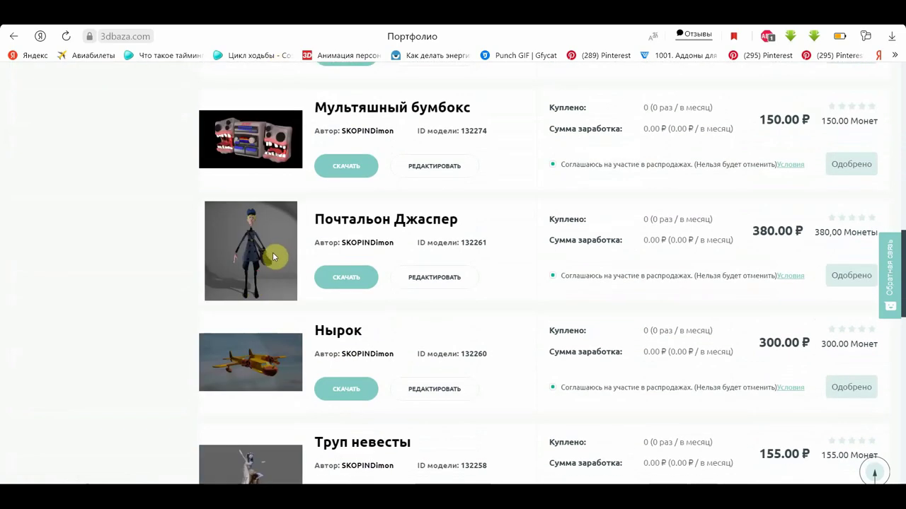
scroll(337, 374, "down", 1)
scroll(337, 374, "down", 2)
scroll(365, 354, "down", 3)
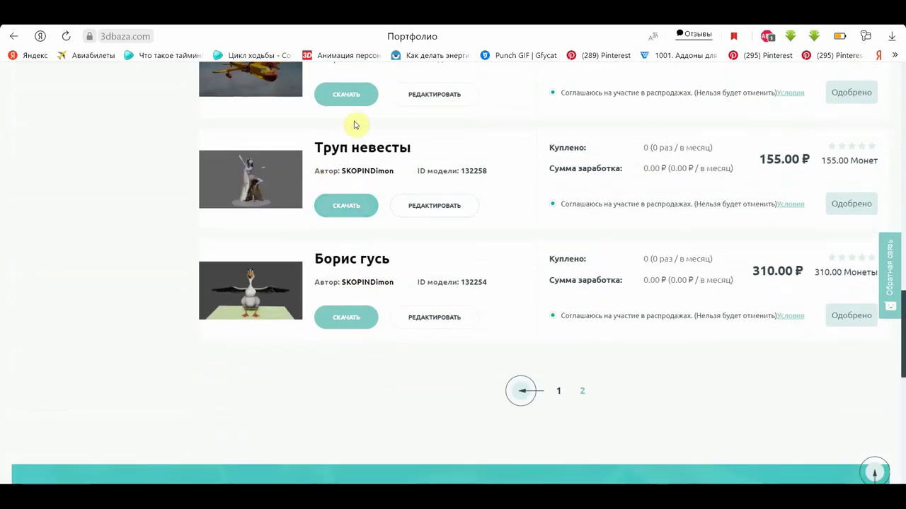
triple_click(347, 150)
left_click(285, 174)
- Return to portfolio page 1 and scroll past Доктор Стрэндж, Хеллбой and Рыцарь, then back up
left_click(522, 394)
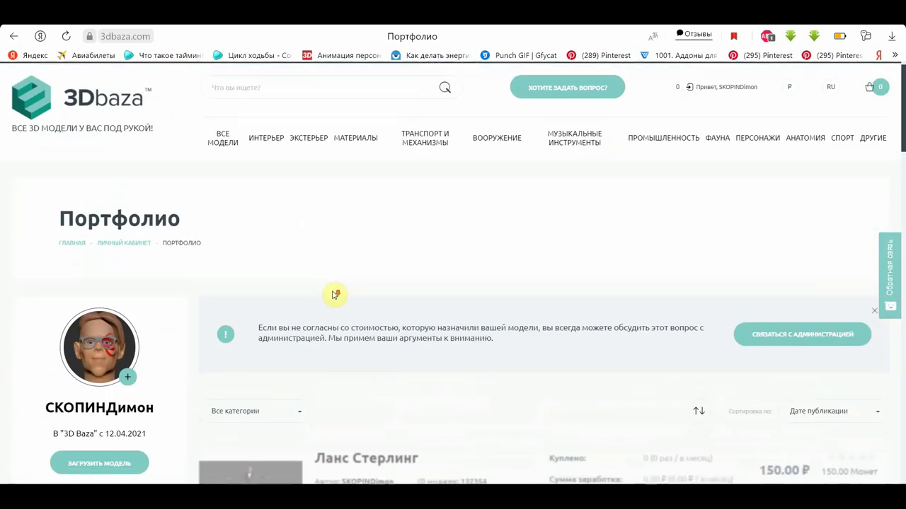
scroll(335, 292, "down", 4)
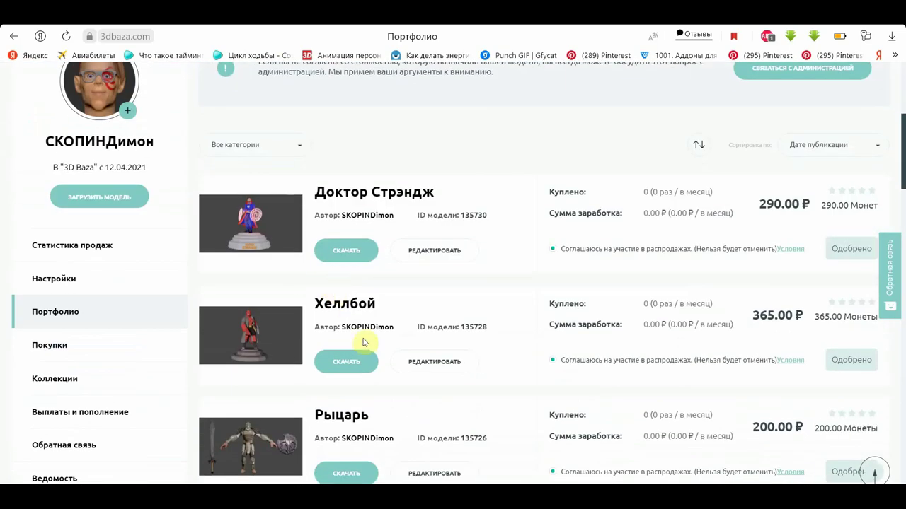
scroll(365, 265, "down", 2)
scroll(364, 266, "down", 3)
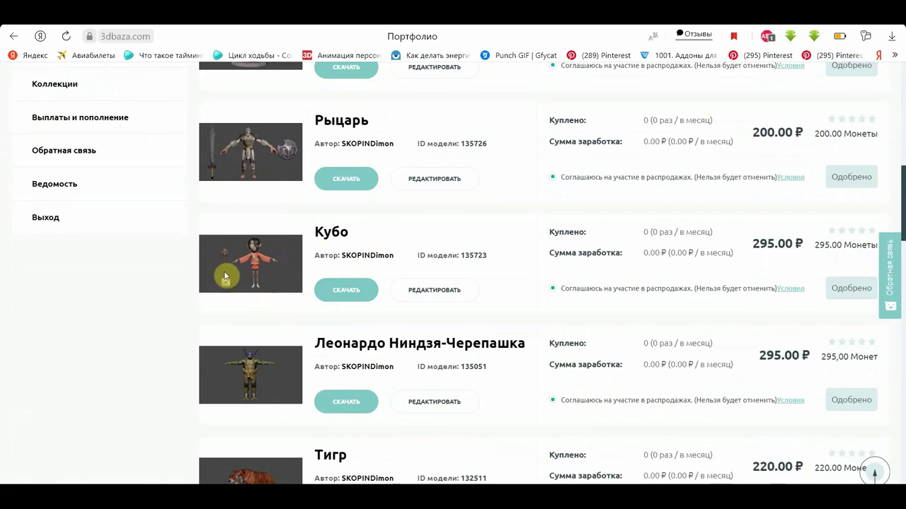
scroll(283, 305, "down", 3)
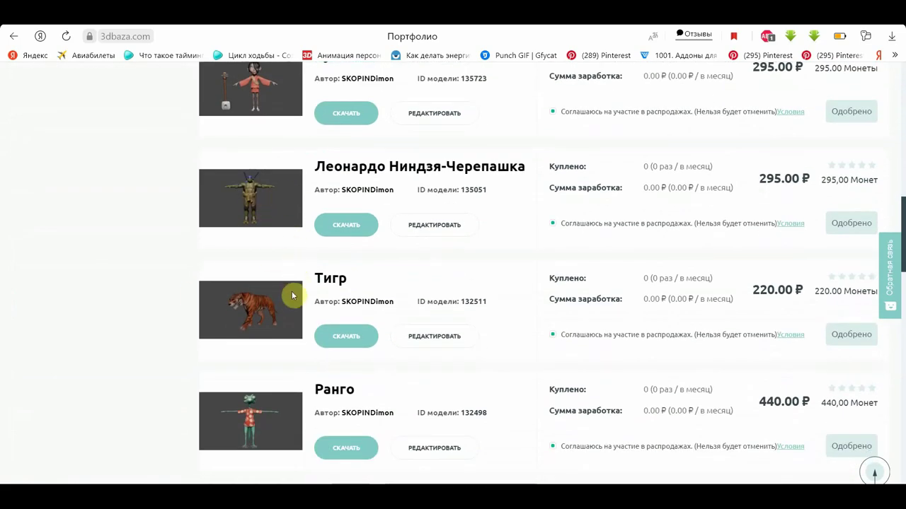
scroll(257, 253, "down", 4)
scroll(297, 283, "down", 2)
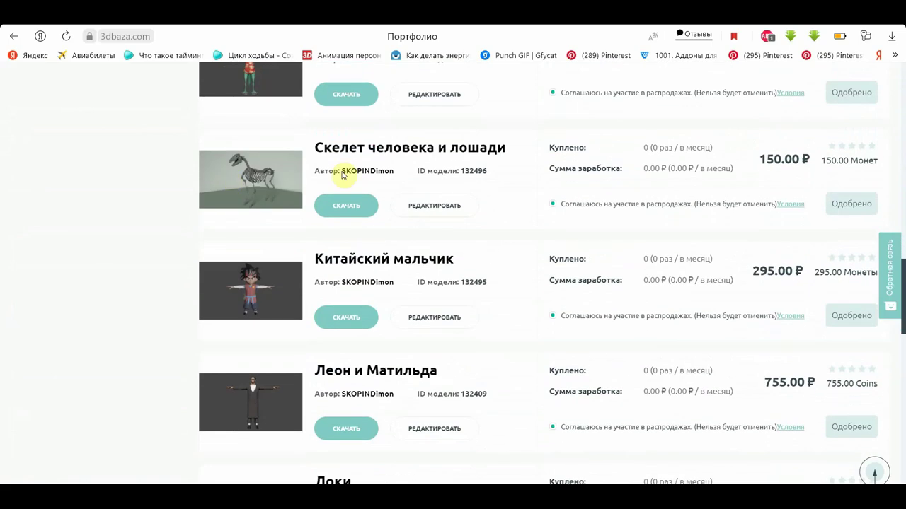
scroll(281, 244, "down", 2)
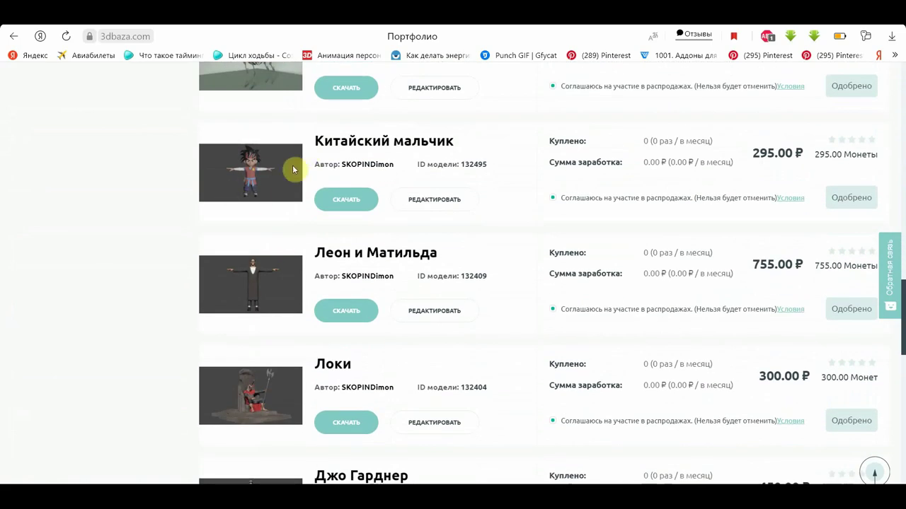
scroll(259, 301, "down", 1)
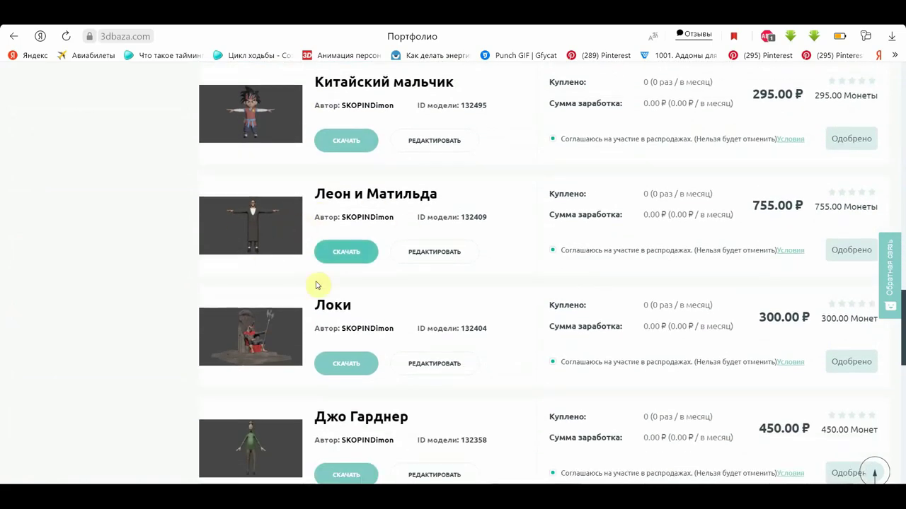
scroll(315, 325, "down", 2)
scroll(318, 308, "down", 2)
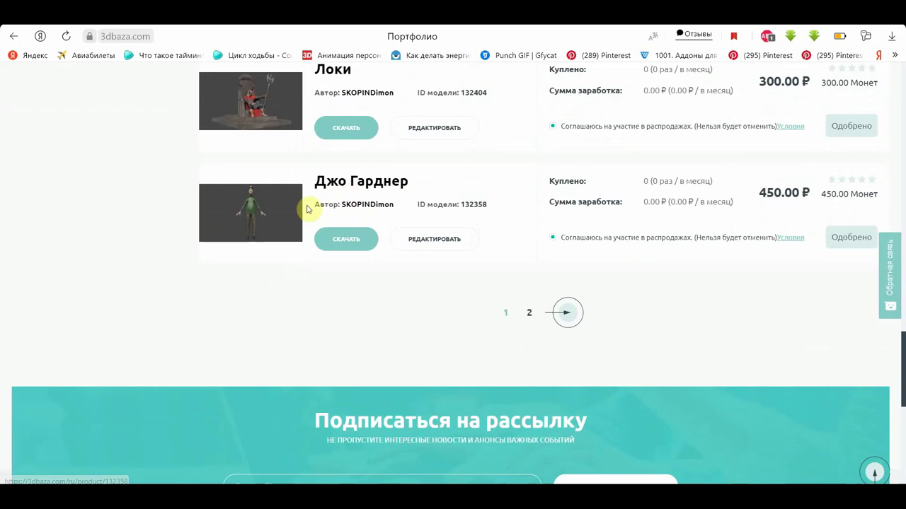
scroll(398, 224, "up", 2)
scroll(399, 224, "up", 4)
scroll(400, 224, "up", 2)
scroll(399, 225, "up", 3)
scroll(400, 225, "up", 4)
scroll(400, 225, "up", 3)
scroll(399, 225, "up", 2)
scroll(408, 234, "down", 2)
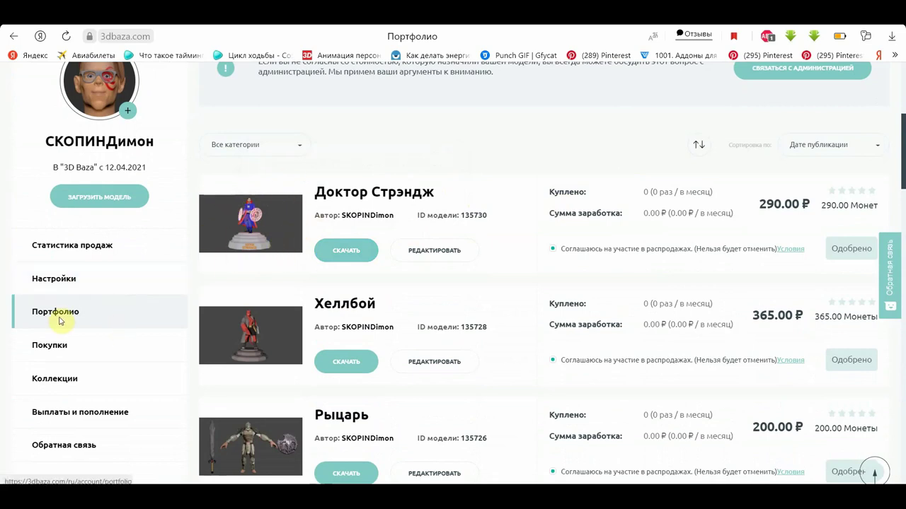
- Open the Загрузить модель form and review its name, preview, archive and description fields
left_click(178, 252)
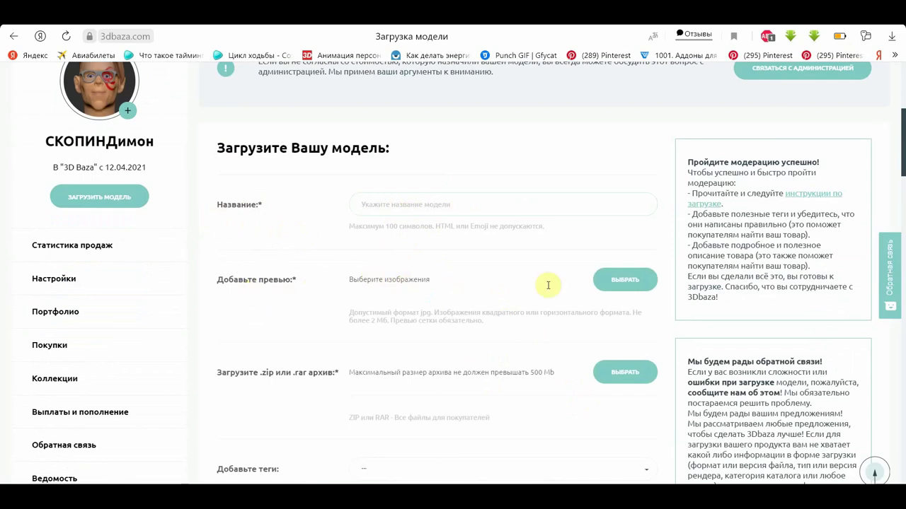
scroll(615, 276, "down", 2)
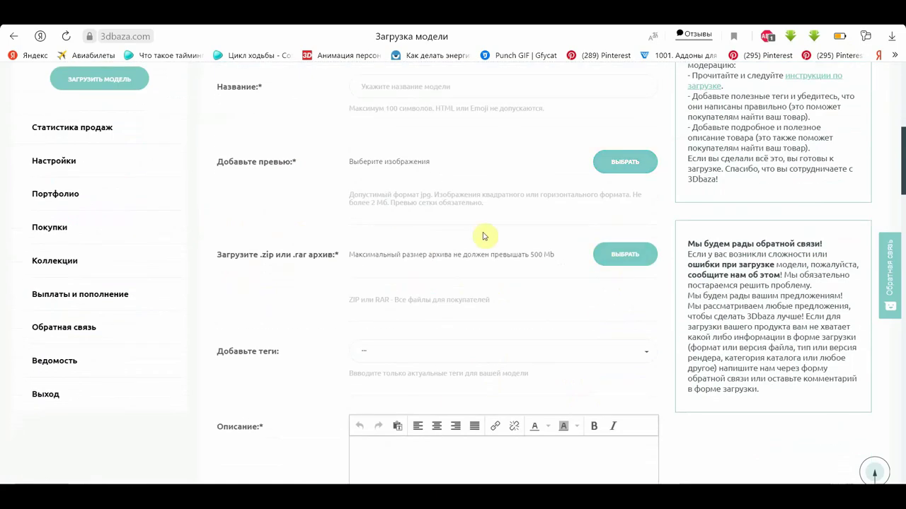
mouse_move(492, 193)
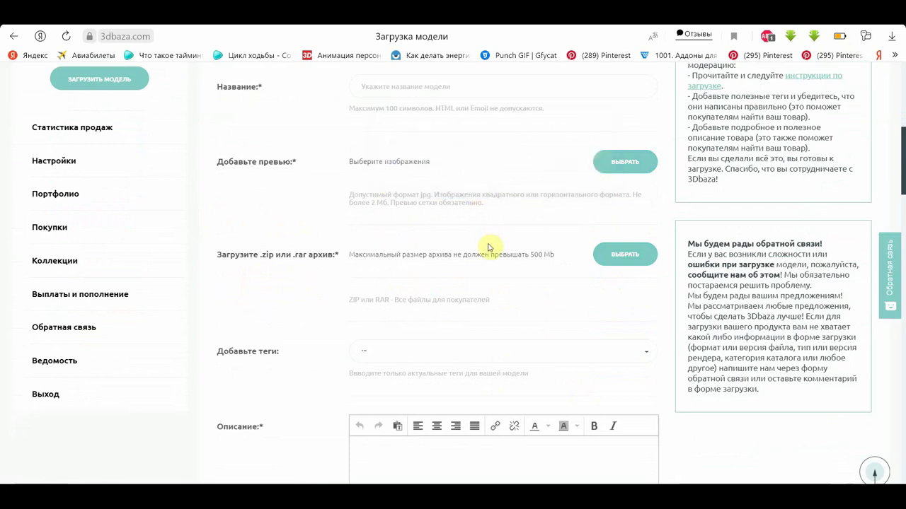
mouse_move(394, 299)
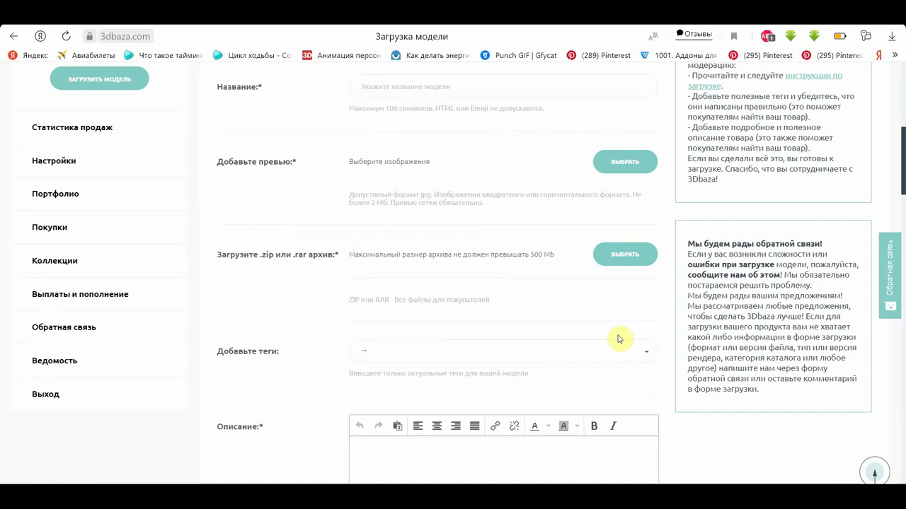
scroll(532, 306, "up", 6)
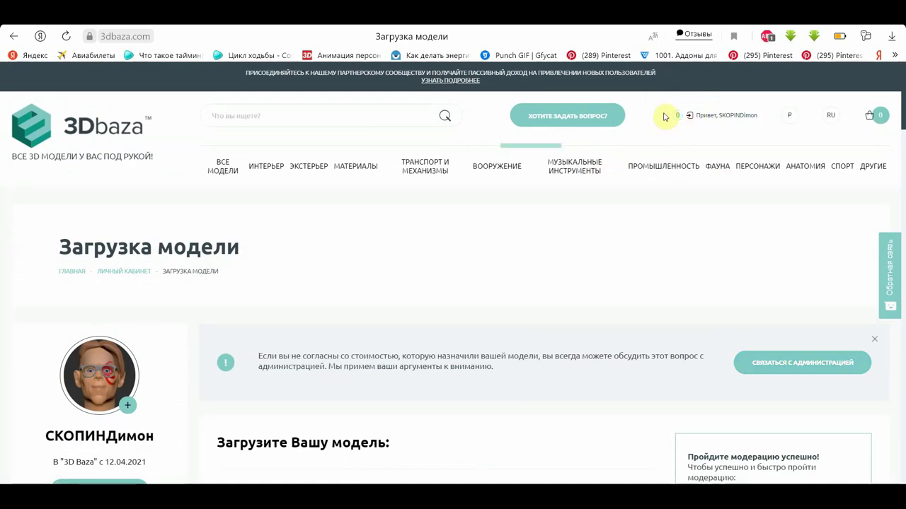
scroll(582, 234, "down", 5)
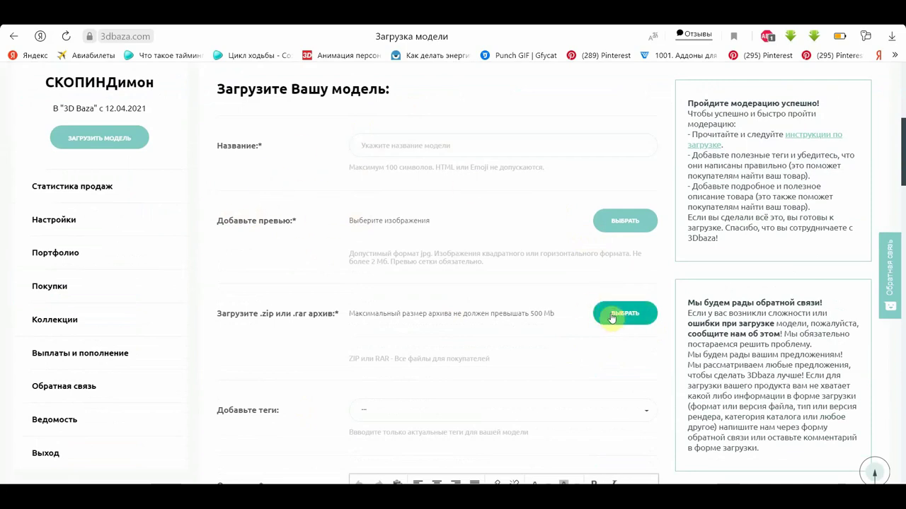
mouse_move(618, 318)
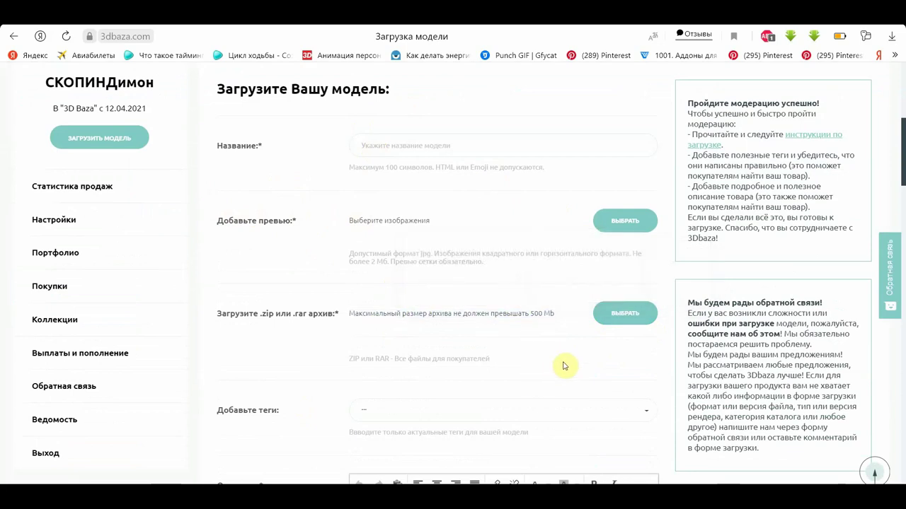
scroll(593, 372, "down", 3)
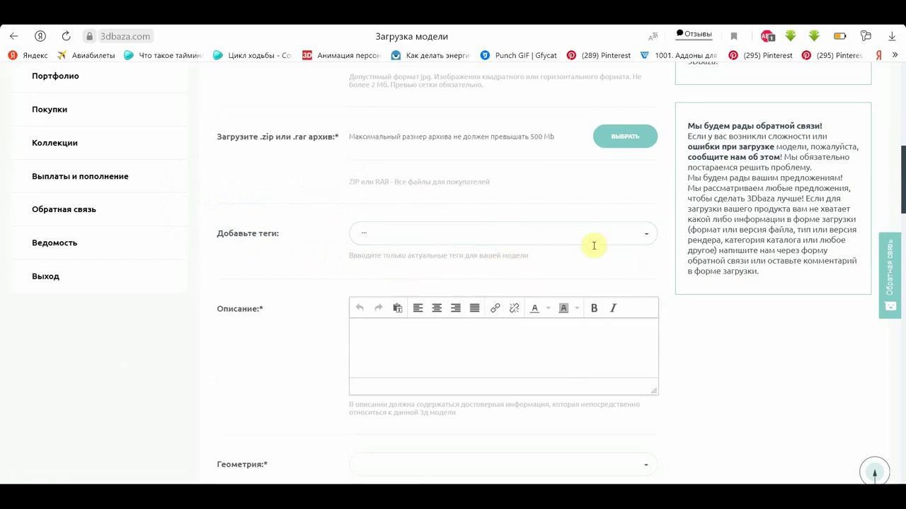
scroll(511, 269, "down", 2)
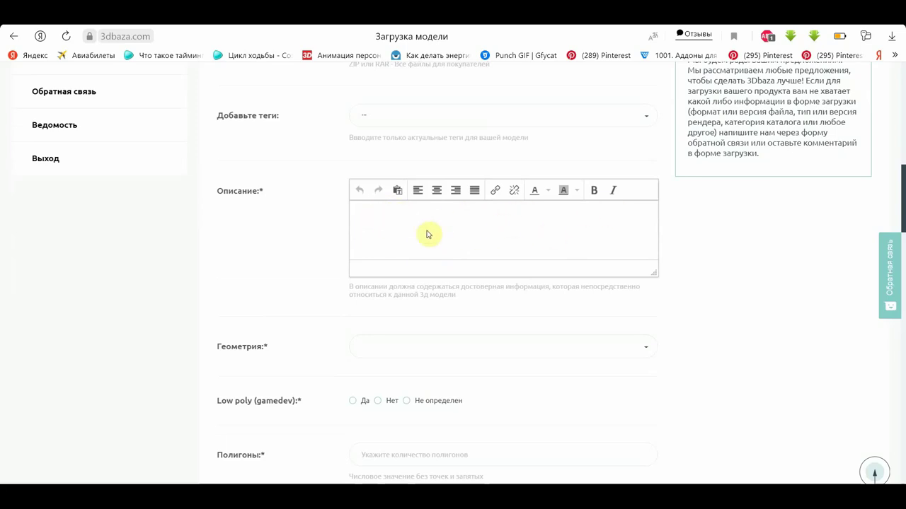
scroll(535, 340, "down", 2)
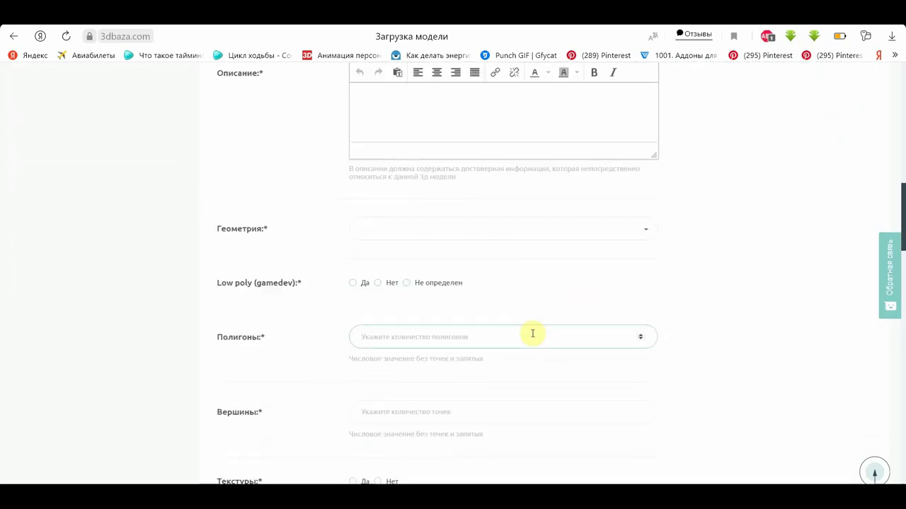
scroll(532, 334, "up", 1)
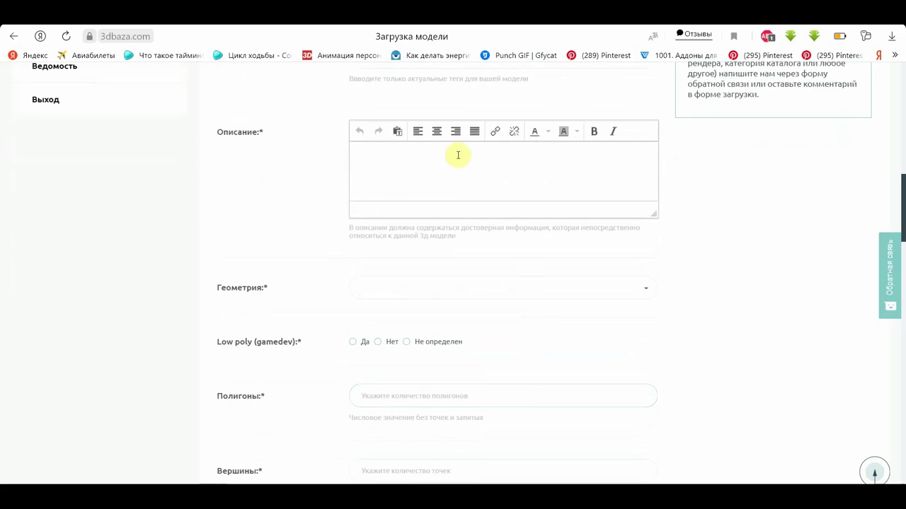
scroll(448, 271, "down", 1)
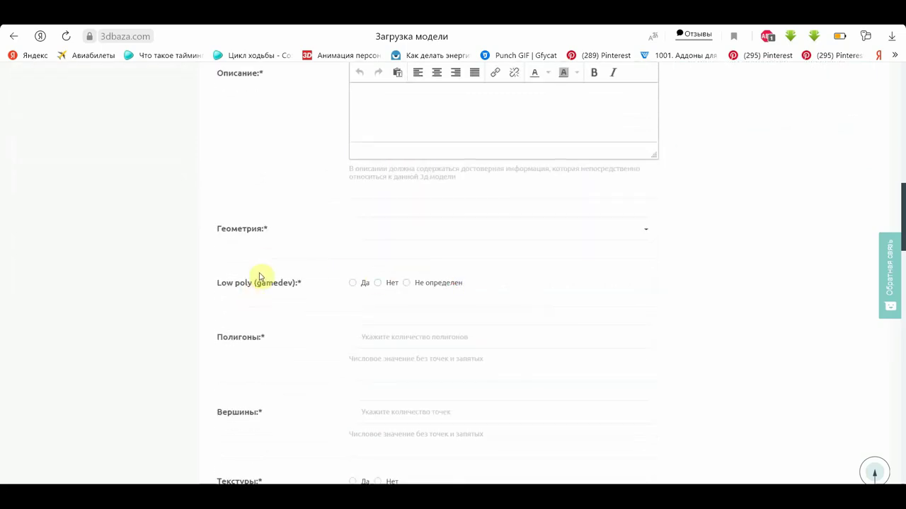
scroll(273, 251, "down", 1)
left_click(406, 173)
mouse_move(396, 211)
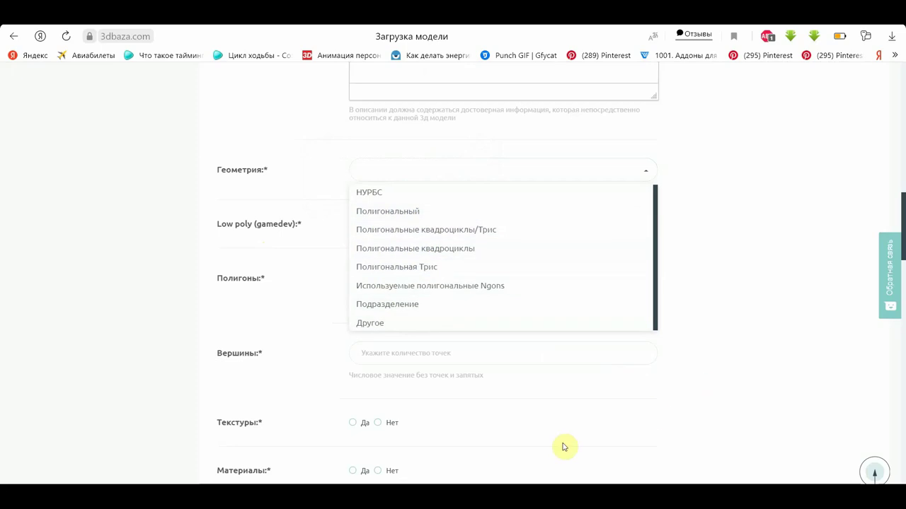
left_click(624, 403)
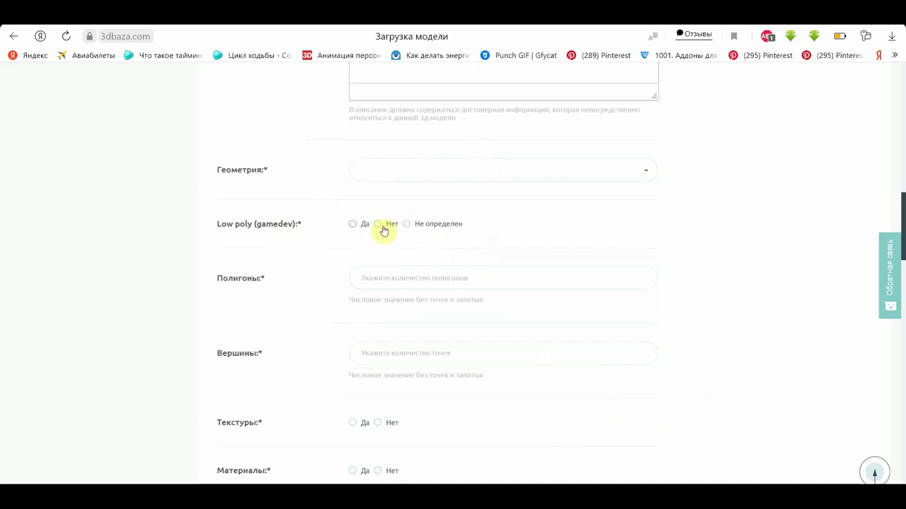
mouse_move(397, 231)
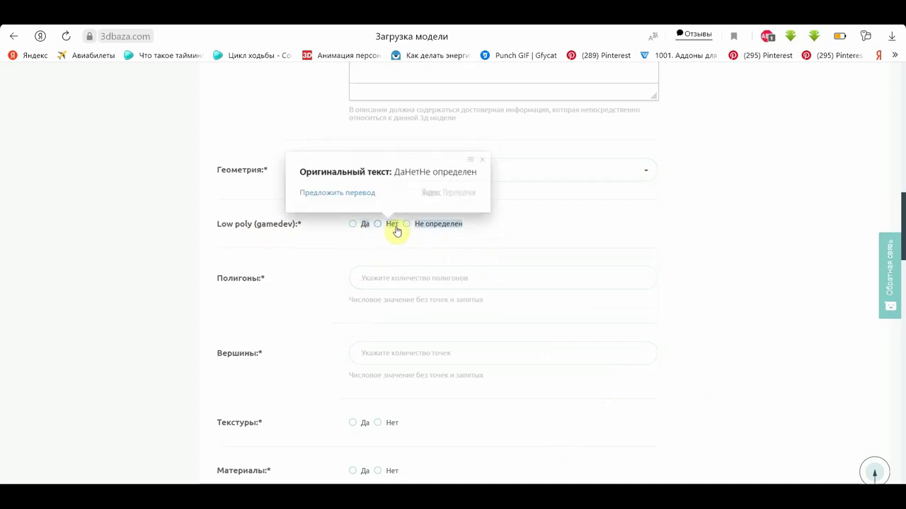
left_click(352, 236)
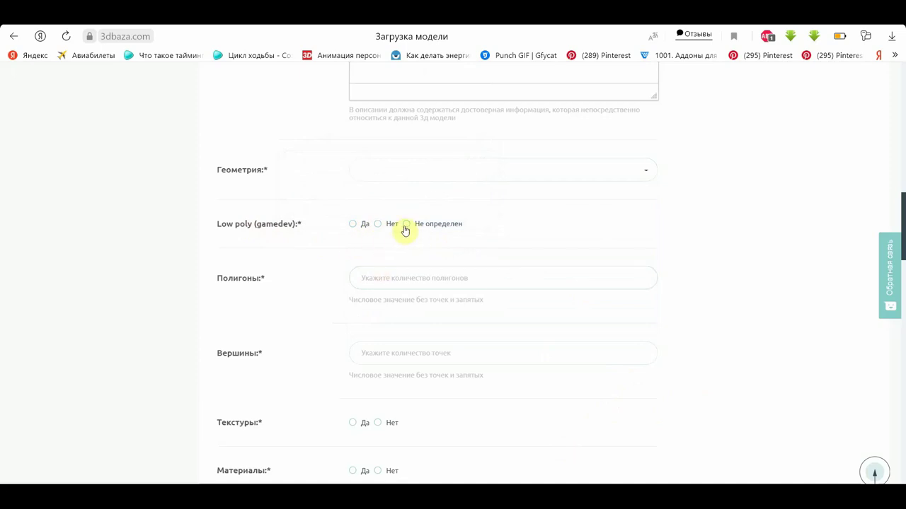
scroll(318, 269, "down", 1)
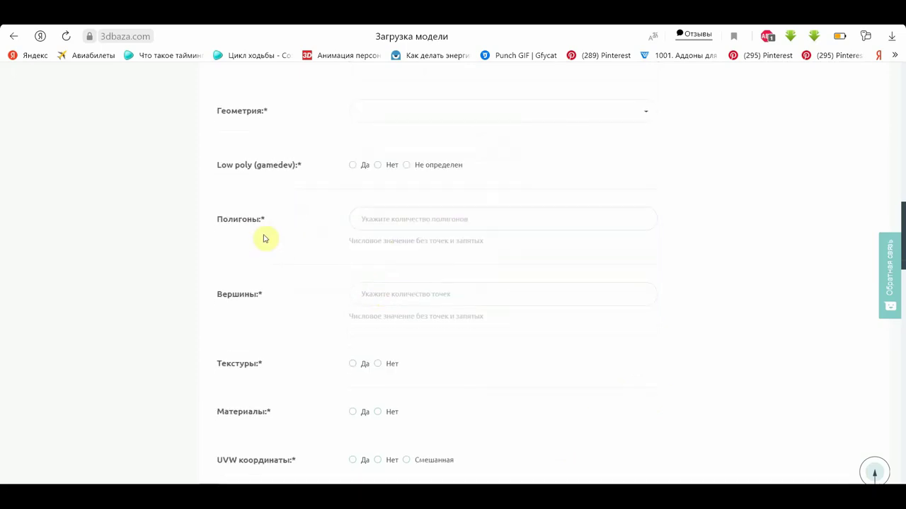
left_click(411, 223)
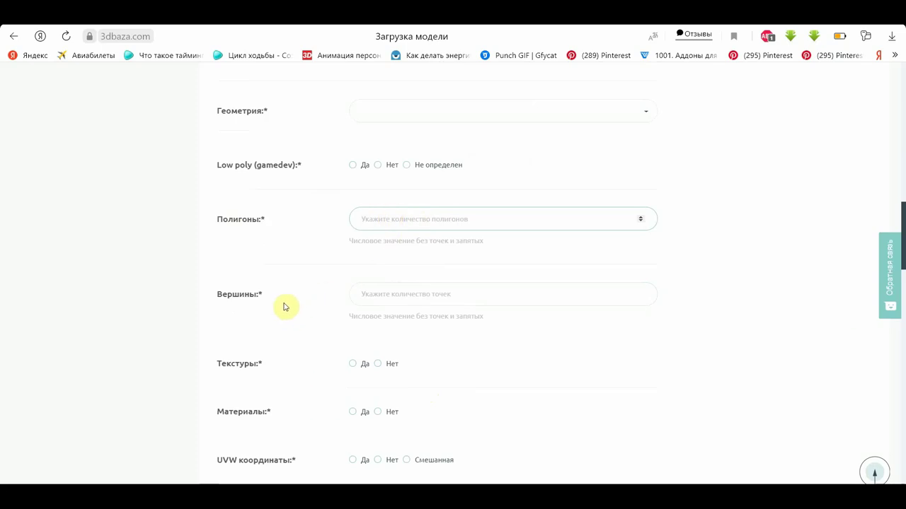
scroll(404, 297, "down", 2)
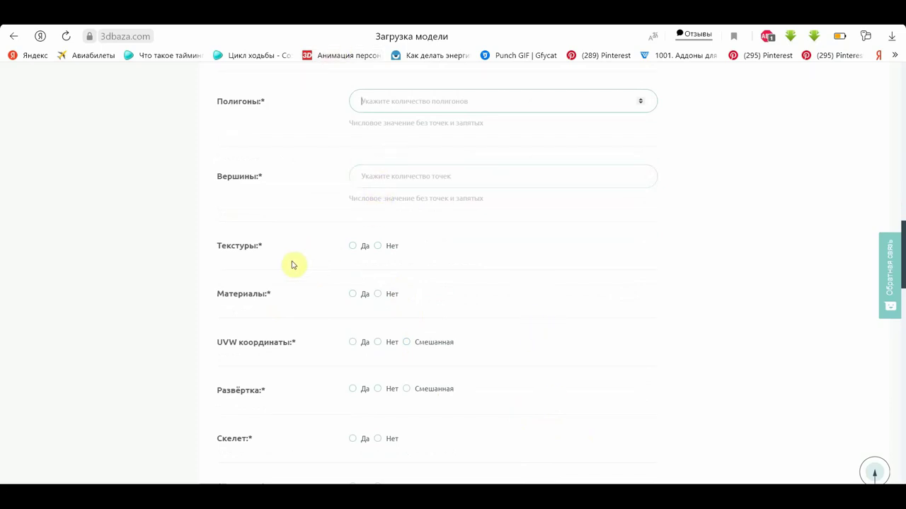
scroll(294, 265, "up", 1)
scroll(293, 266, "up", 2)
scroll(293, 266, "up", 3)
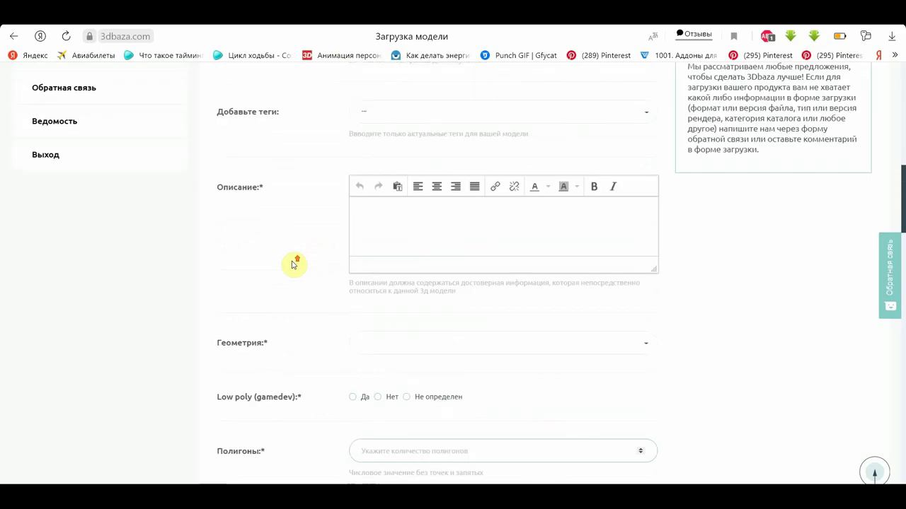
scroll(294, 265, "down", 1)
scroll(293, 266, "up", 1)
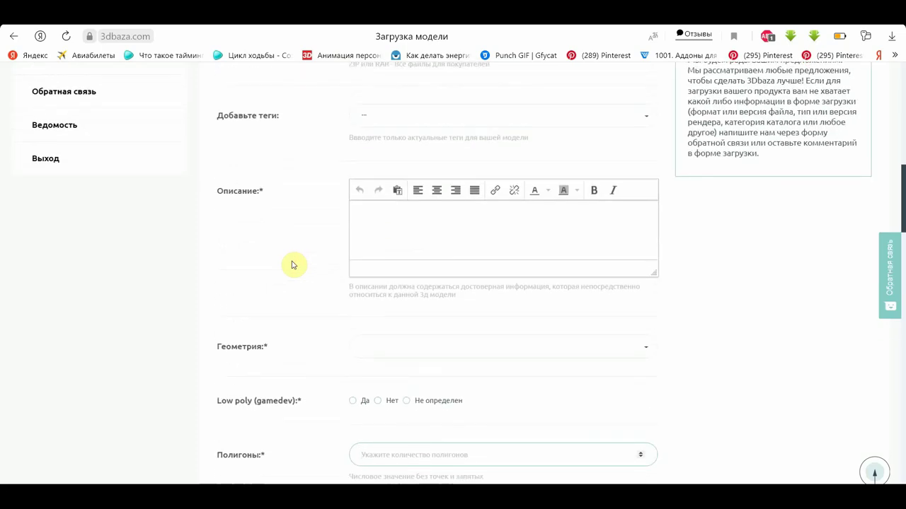
scroll(294, 265, "down", 1)
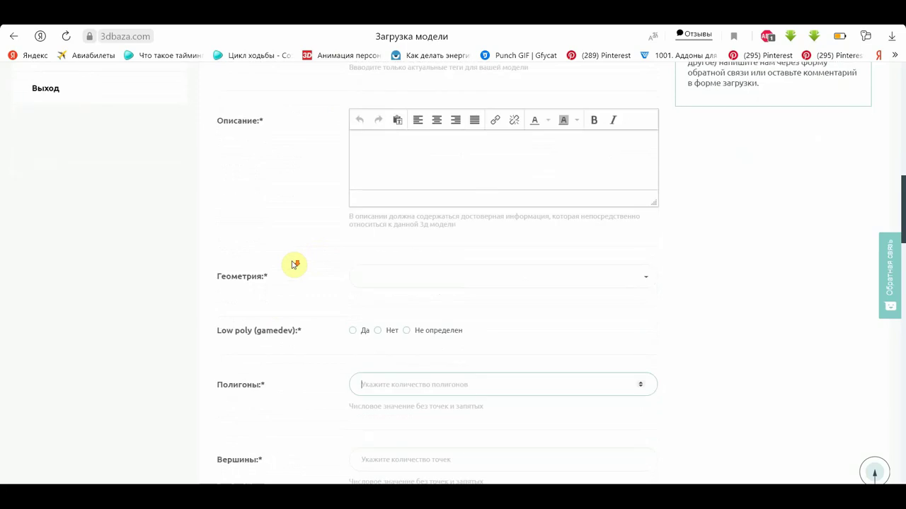
scroll(293, 265, "down", 3)
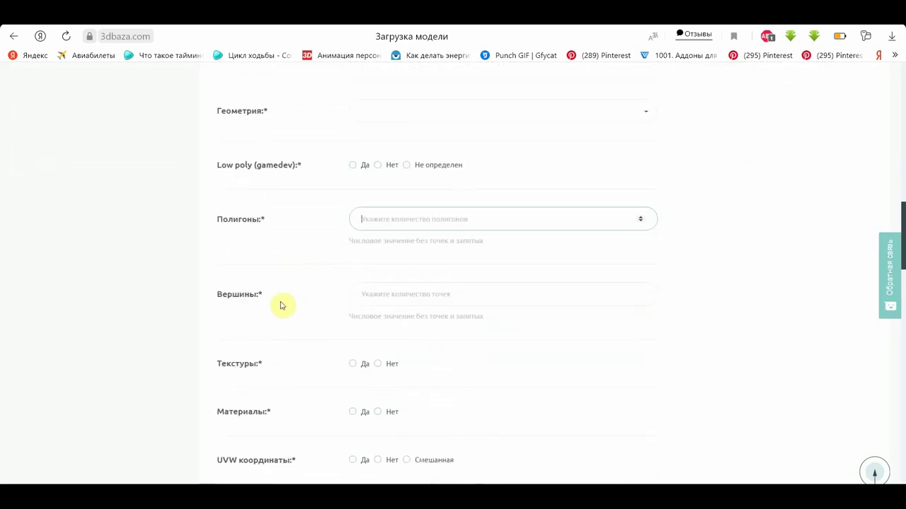
scroll(281, 305, "down", 2)
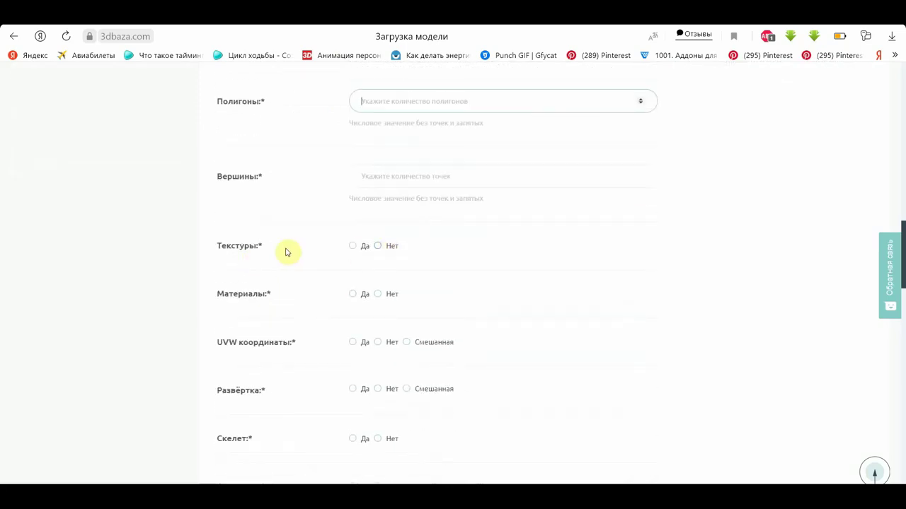
scroll(400, 275, "down", 1)
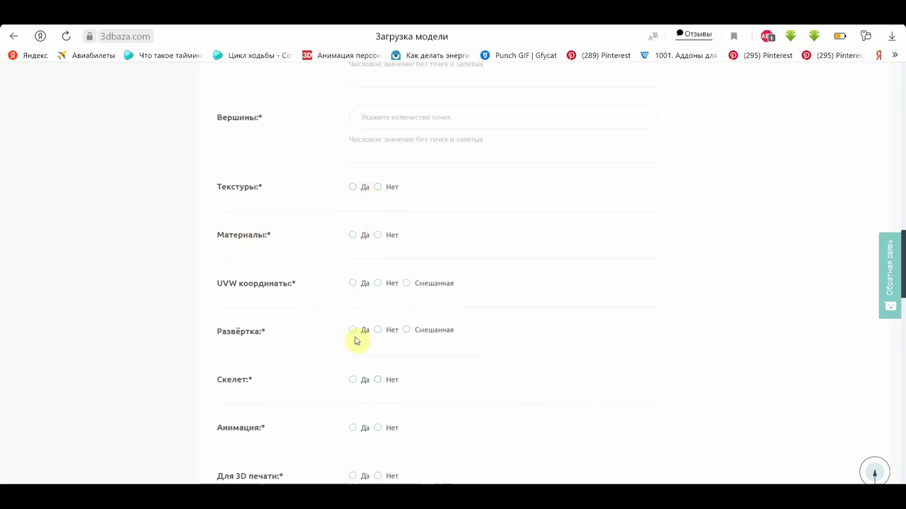
scroll(262, 283, "down", 1)
scroll(291, 348, "down", 1)
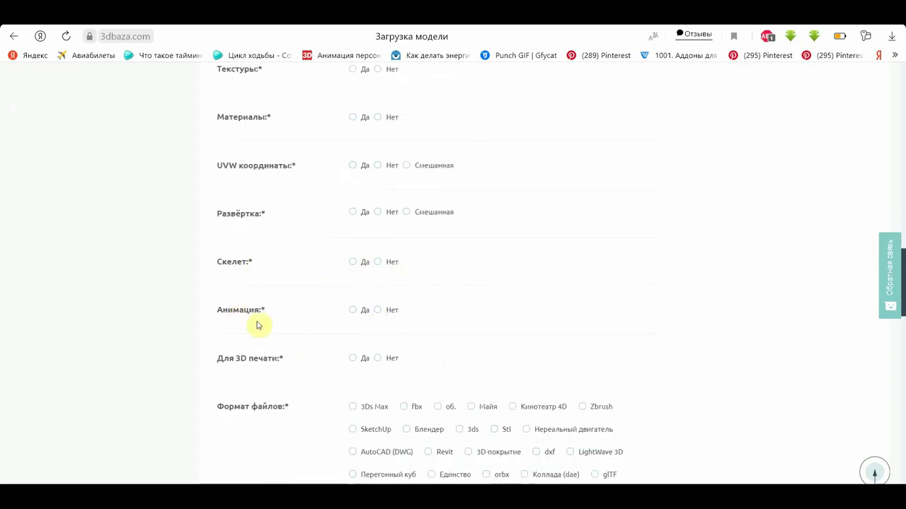
scroll(290, 353, "down", 2)
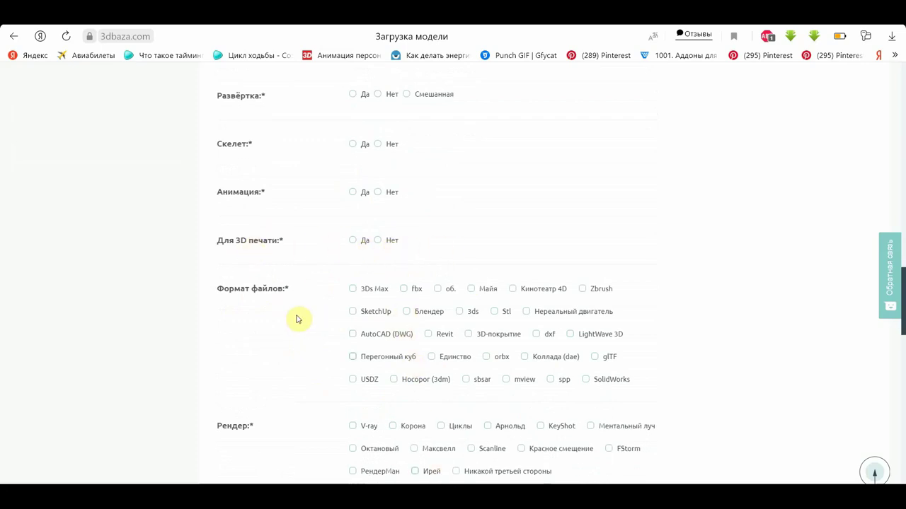
scroll(352, 297, "down", 1)
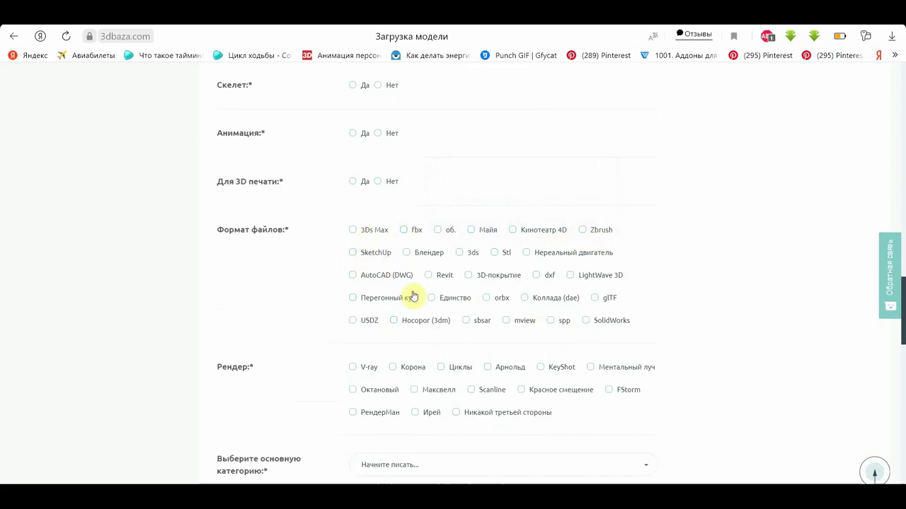
scroll(590, 372, "down", 2)
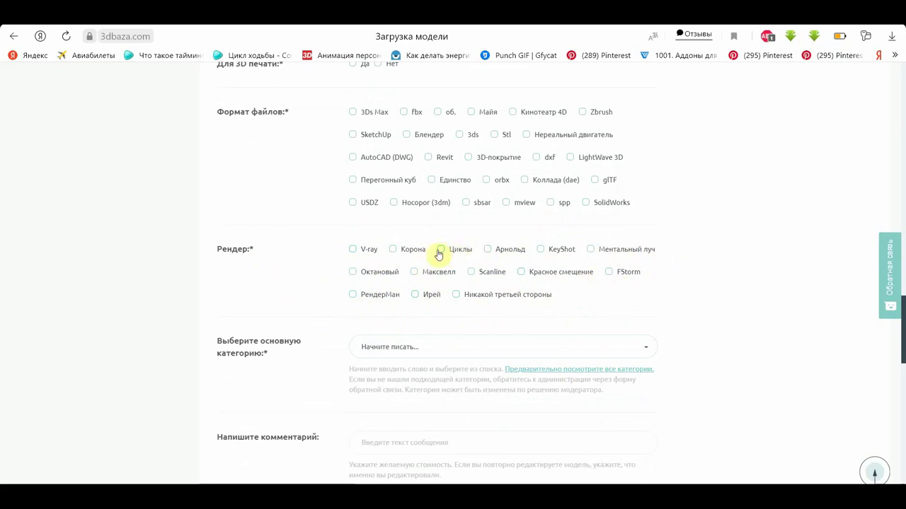
scroll(453, 329, "down", 2)
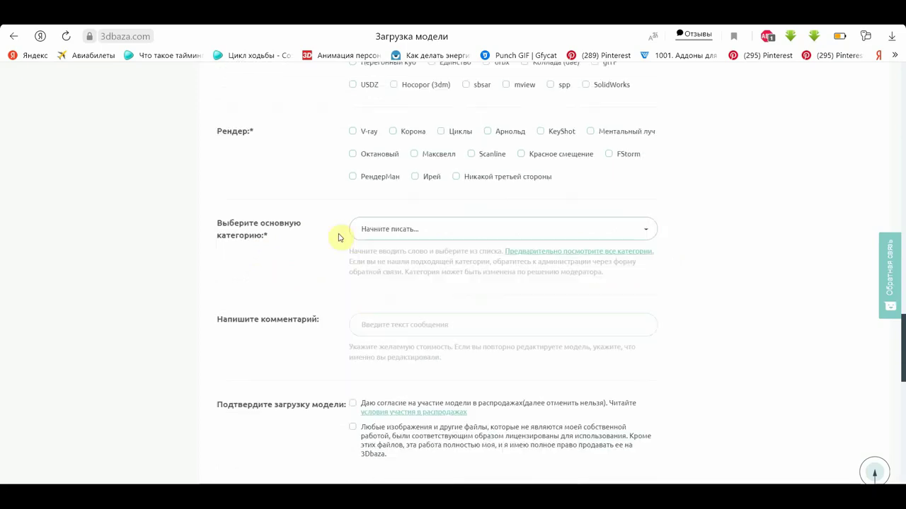
- Browse the main category dropdown, dismiss it with no category chosen, and scroll to the upload button
left_click(393, 231)
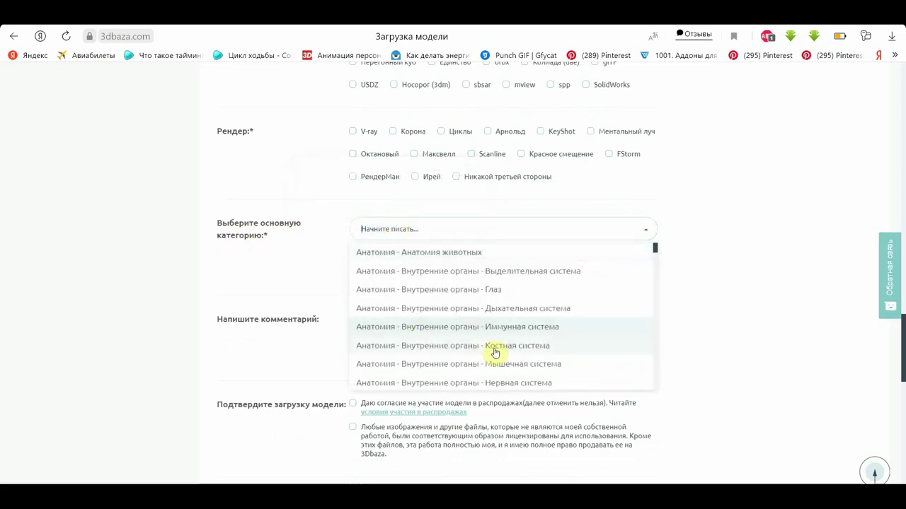
scroll(428, 337, "down", 2)
scroll(428, 332, "down", 2)
scroll(421, 331, "down", 2)
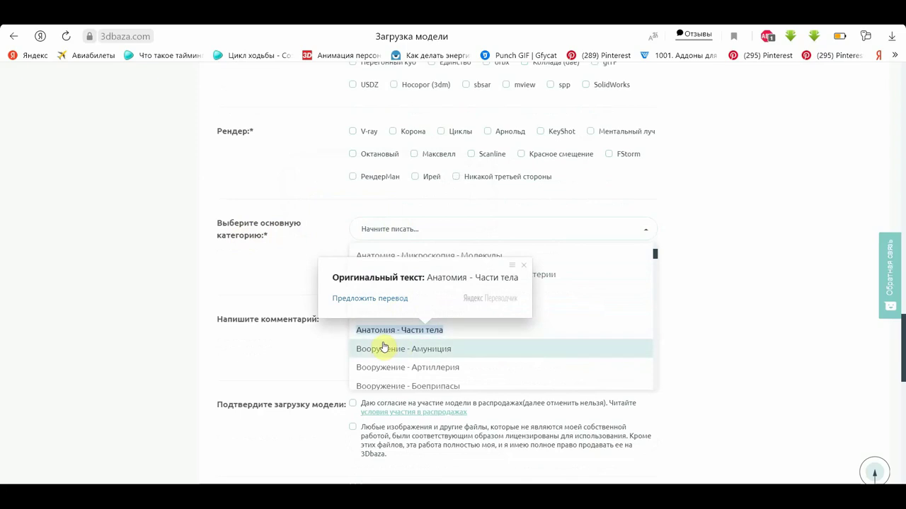
scroll(401, 329, "down", 1)
scroll(400, 324, "down", 10)
scroll(453, 301, "down", 1)
scroll(434, 297, "down", 3)
scroll(422, 307, "down", 3)
scroll(431, 307, "down", 2)
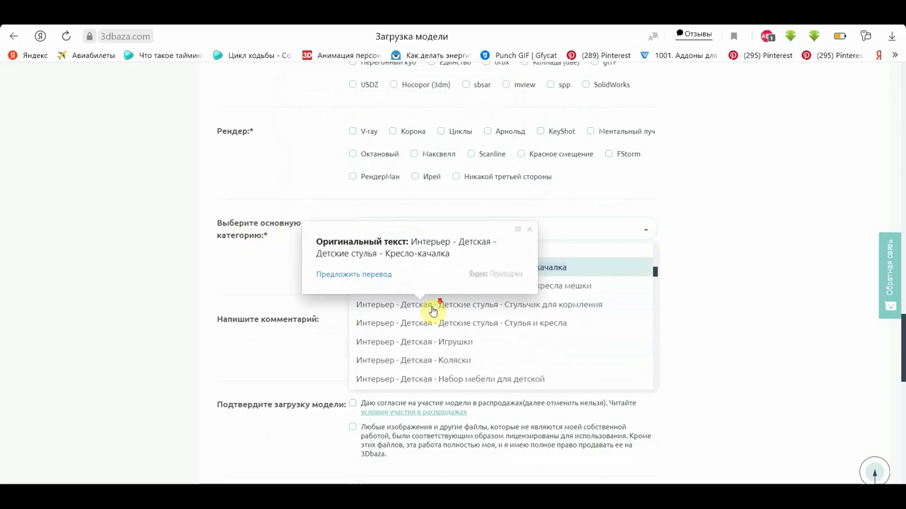
scroll(431, 307, "down", 3)
left_click(718, 338)
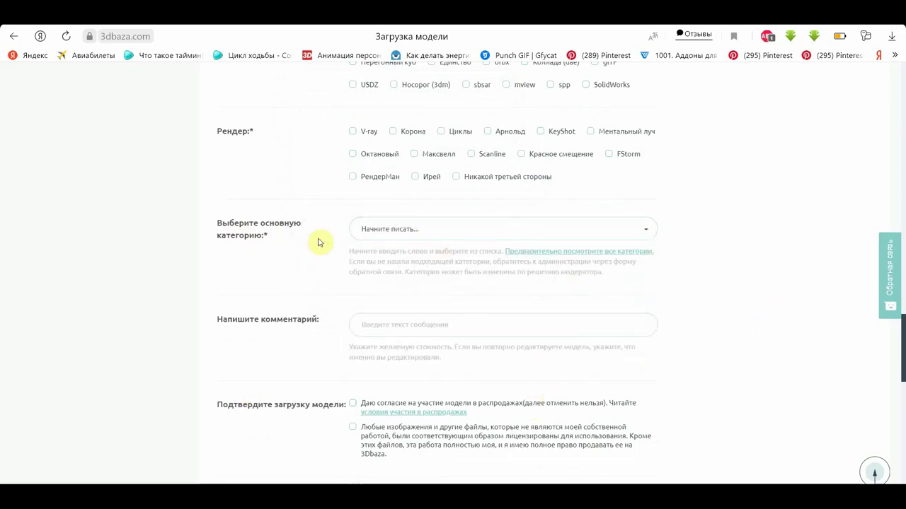
scroll(453, 338, "down", 2)
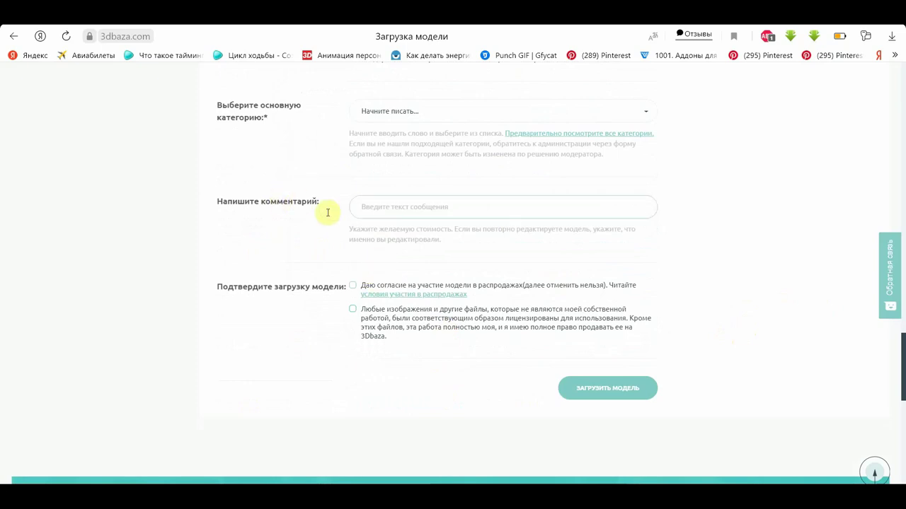
left_click(374, 208)
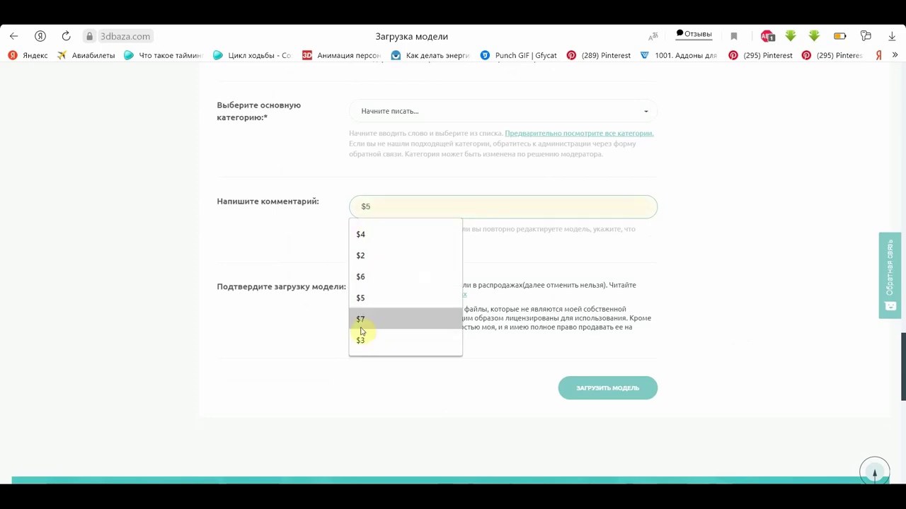
left_click(276, 389)
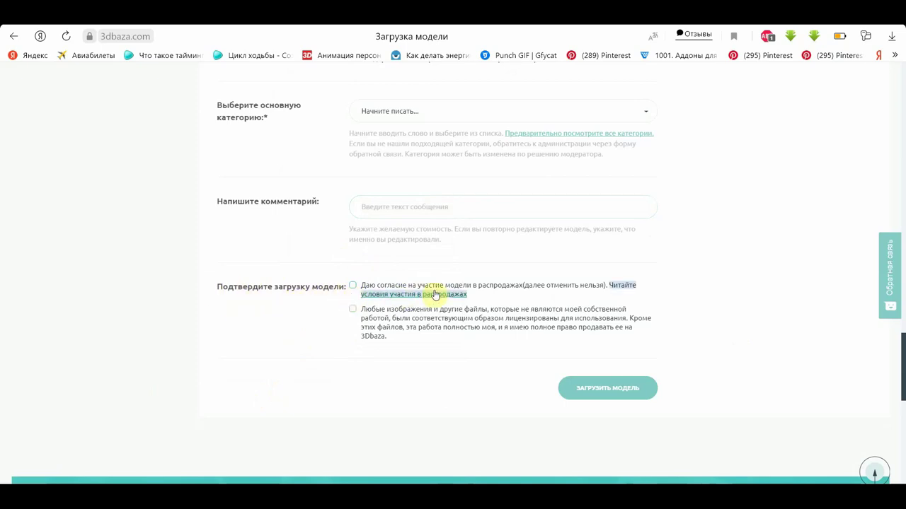
mouse_move(425, 296)
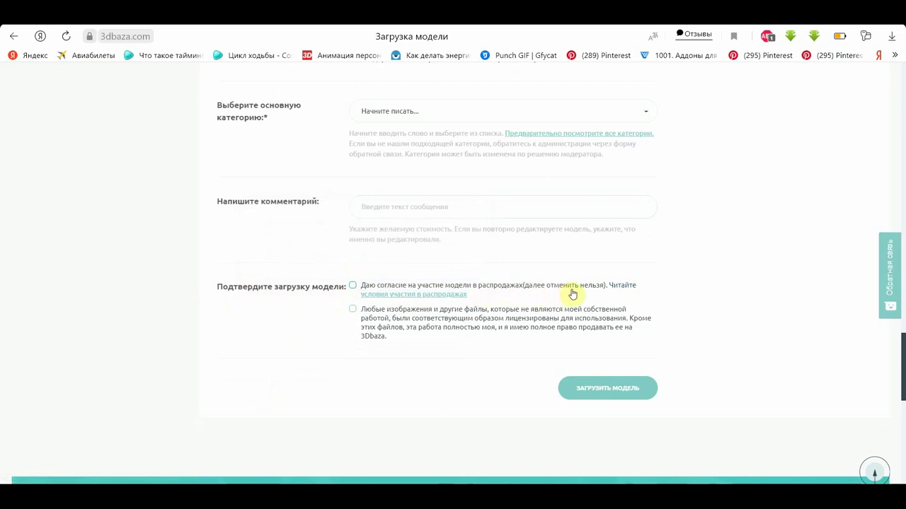
mouse_move(626, 288)
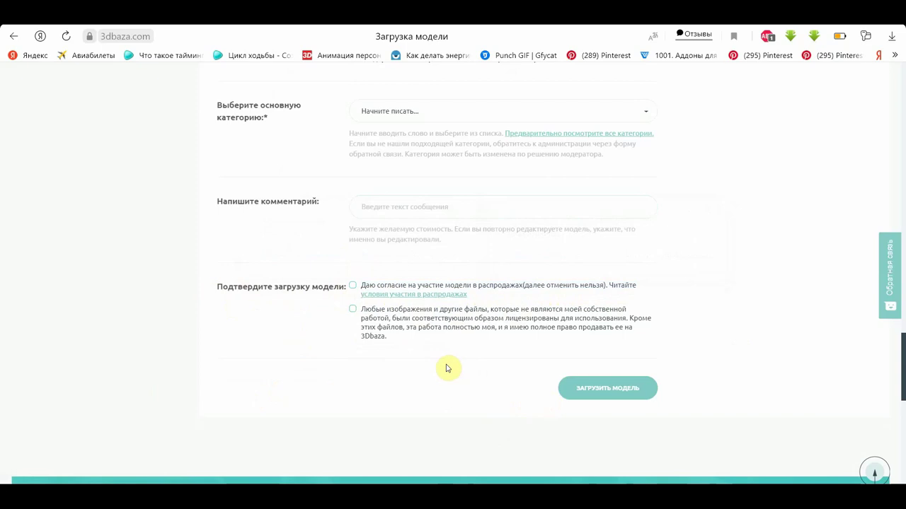
scroll(440, 371, "down", 1)
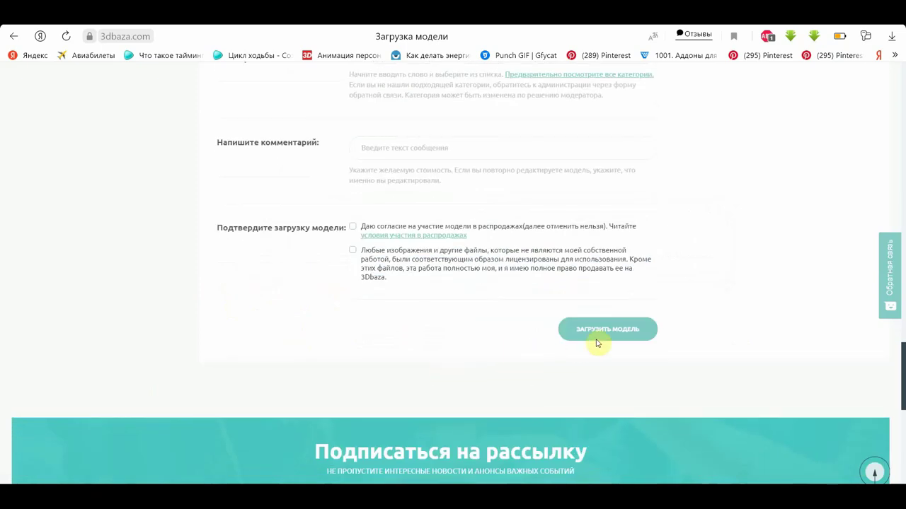
mouse_move(581, 336)
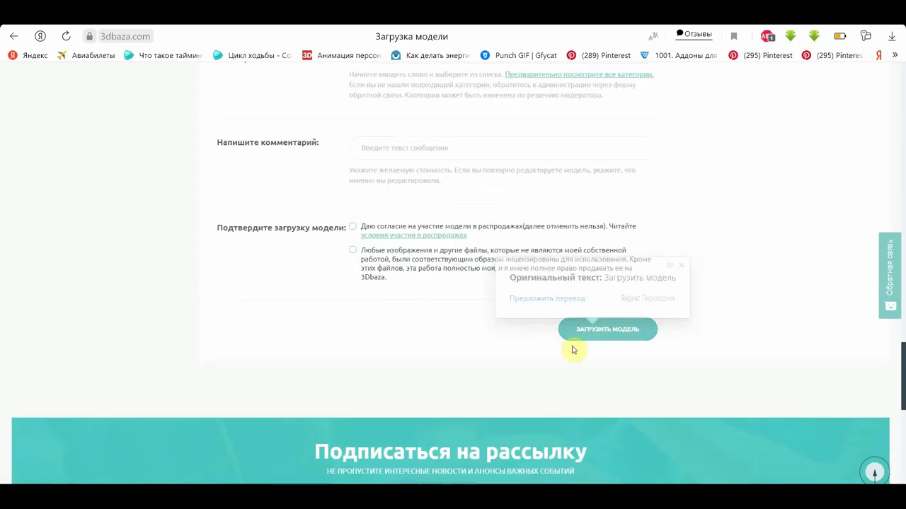
- Leave the unsubmitted form for Портфолио, listing Доктор Стрэндж, Хеллбой and Рыцарь
scroll(575, 347, "up", 3)
scroll(570, 347, "up", 4)
scroll(568, 349, "up", 5)
scroll(568, 349, "up", 5)
scroll(568, 349, "up", 5)
scroll(568, 349, "up", 3)
scroll(198, 348, "down", 2)
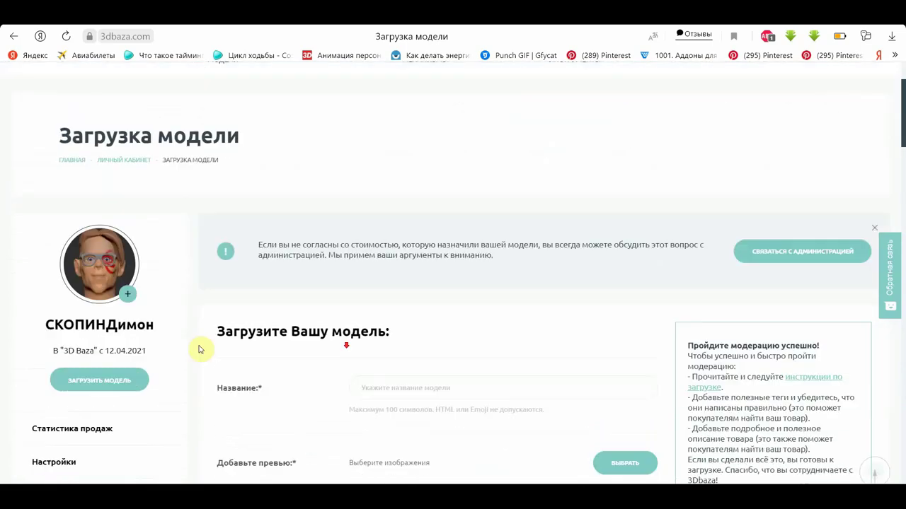
scroll(65, 303, "down", 2)
scroll(106, 340, "down", 1)
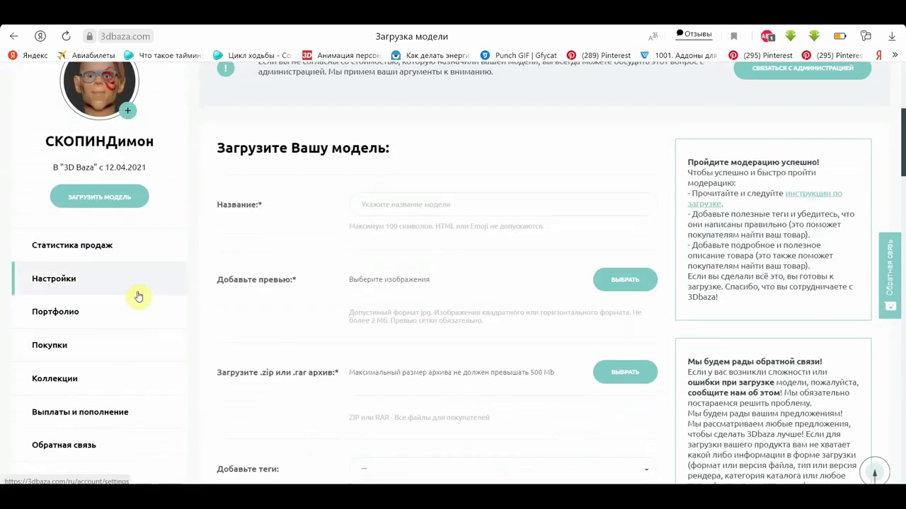
left_click(60, 315)
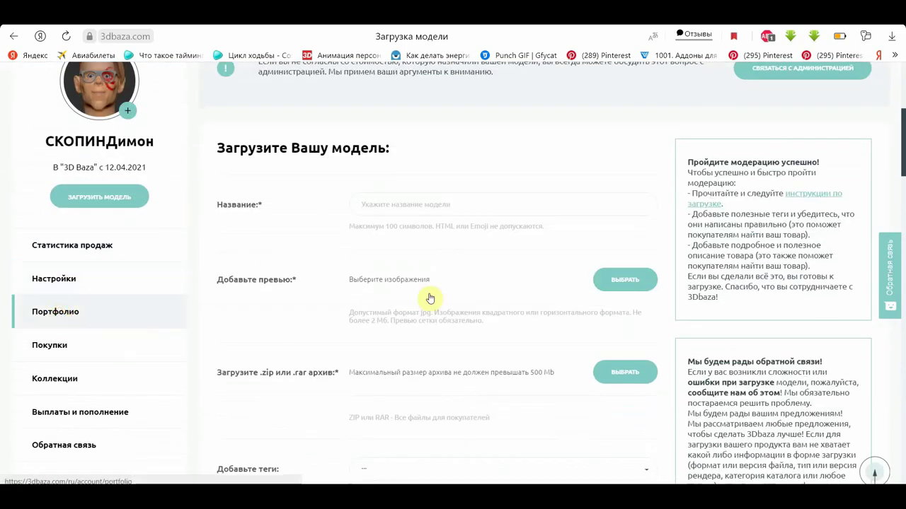
scroll(512, 274, "down", 1)
scroll(509, 274, "down", 3)
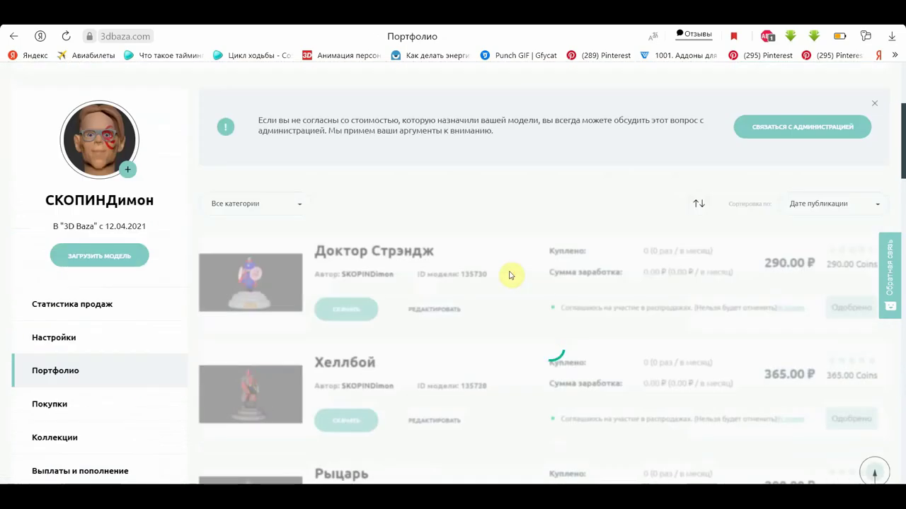
scroll(508, 273, "down", 2)
scroll(507, 274, "up", 2)
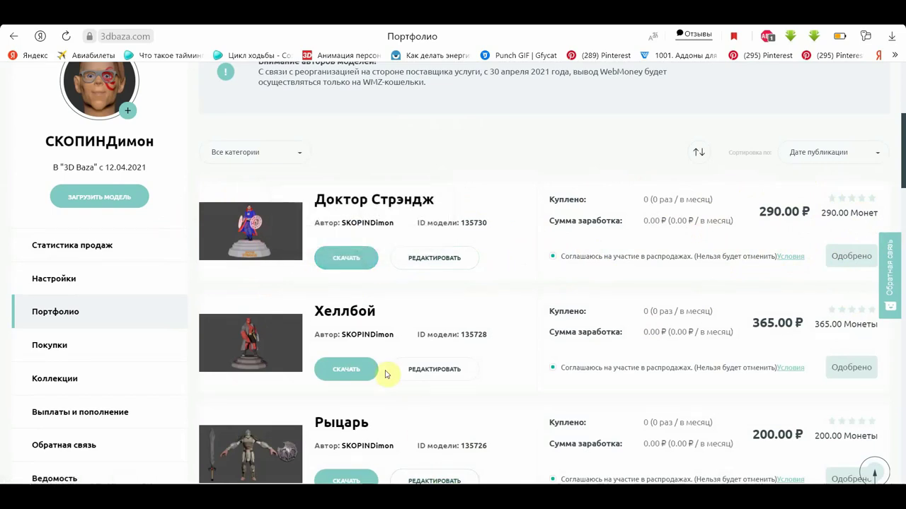
scroll(388, 370, "down", 2)
scroll(355, 251, "down", 3)
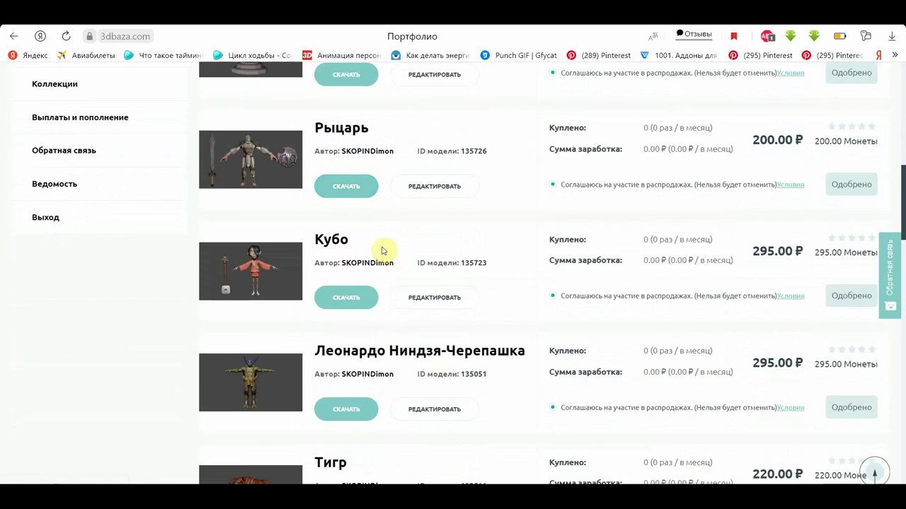
scroll(364, 244, "down", 1)
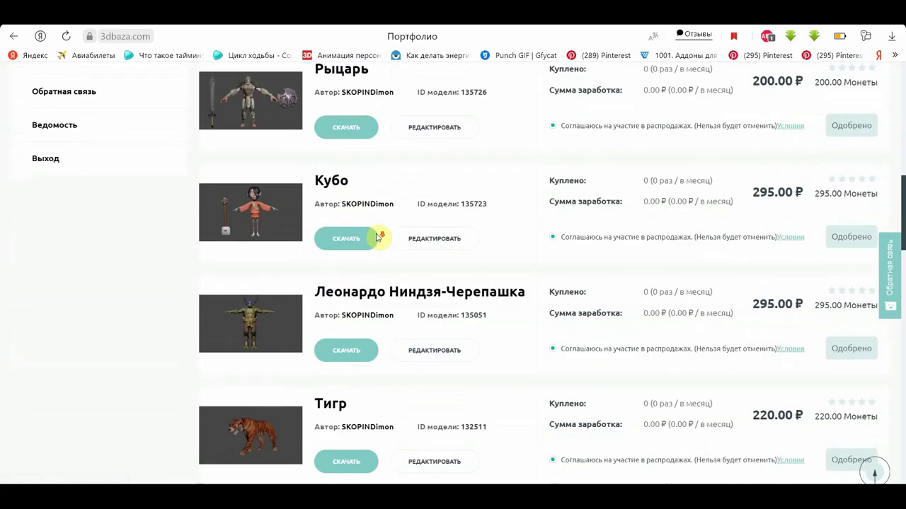
scroll(361, 258, "down", 2)
scroll(361, 264, "down", 2)
scroll(359, 265, "up", 2)
scroll(359, 263, "up", 1)
scroll(358, 212, "up", 1)
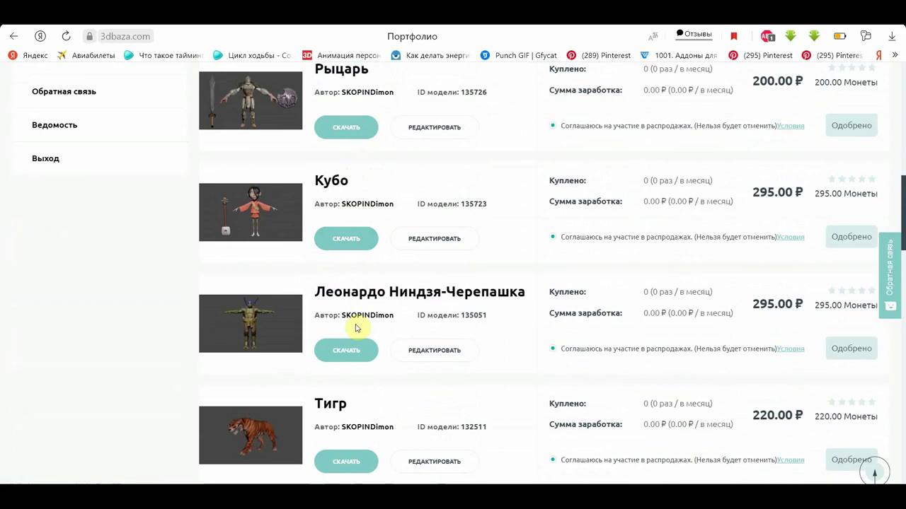
scroll(293, 205, "up", 2)
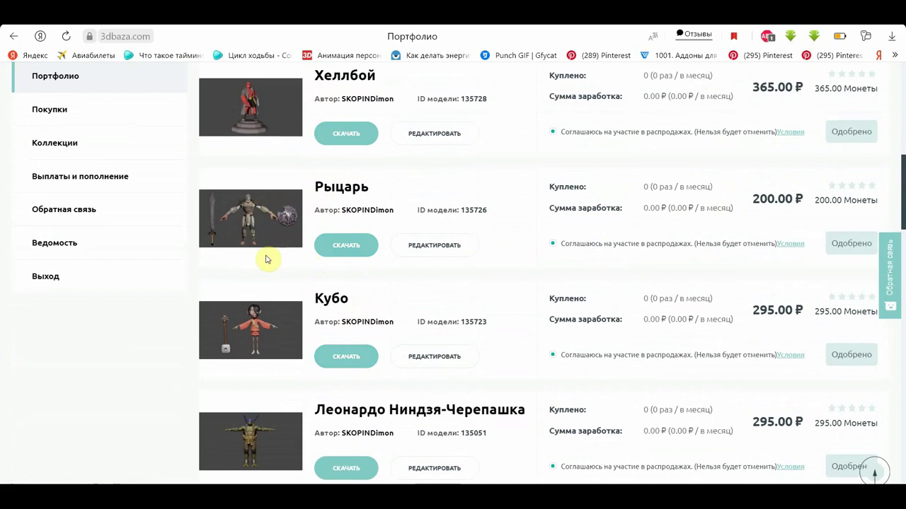
scroll(468, 247, "up", 3)
scroll(468, 247, "up", 2)
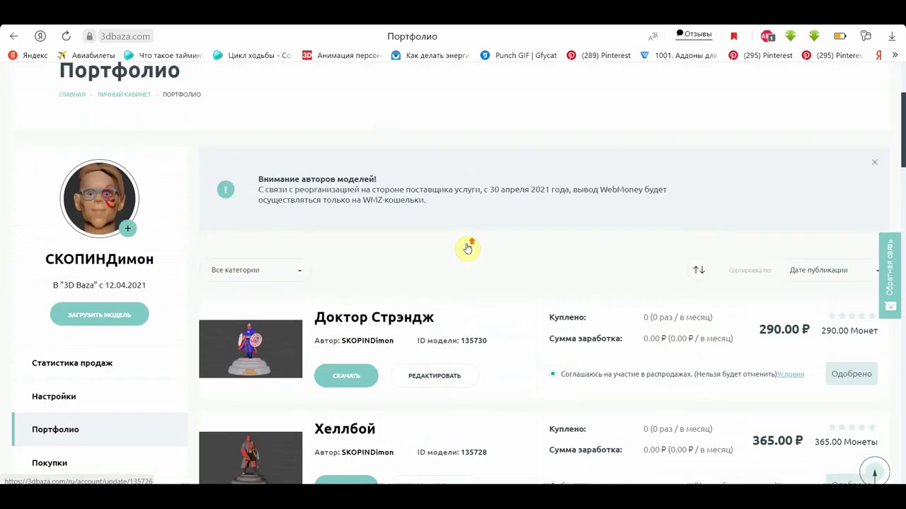
scroll(468, 247, "up", 2)
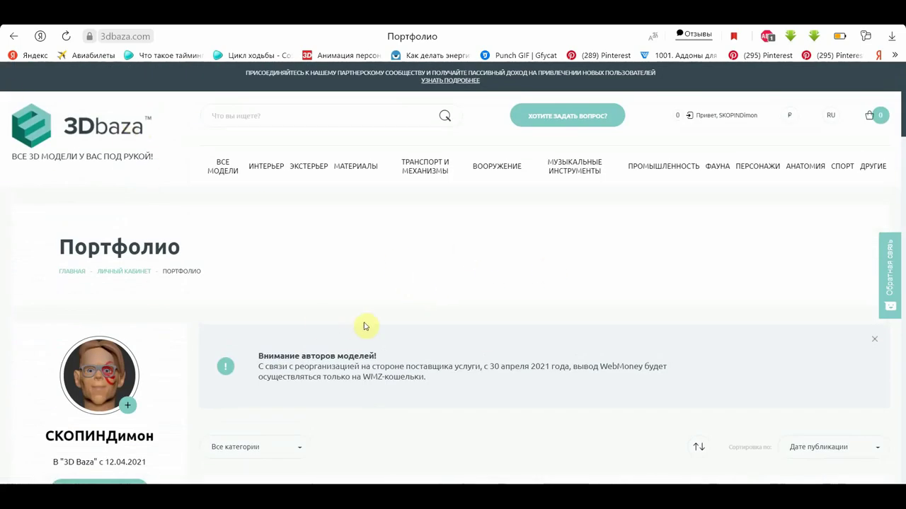
scroll(365, 326, "down", 3)
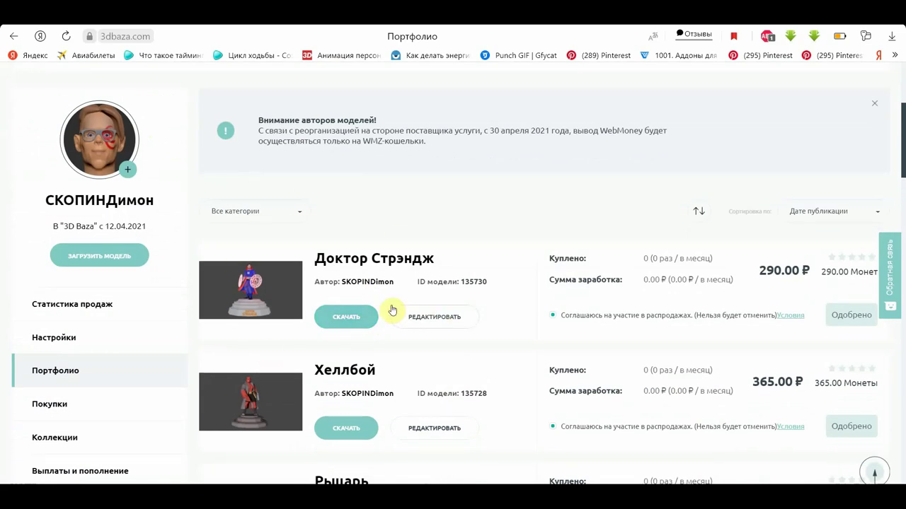
scroll(325, 318, "down", 2)
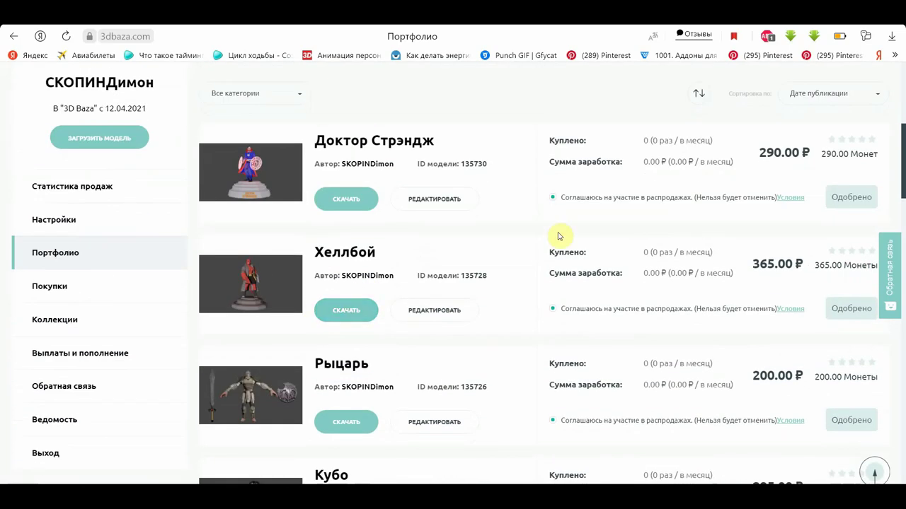